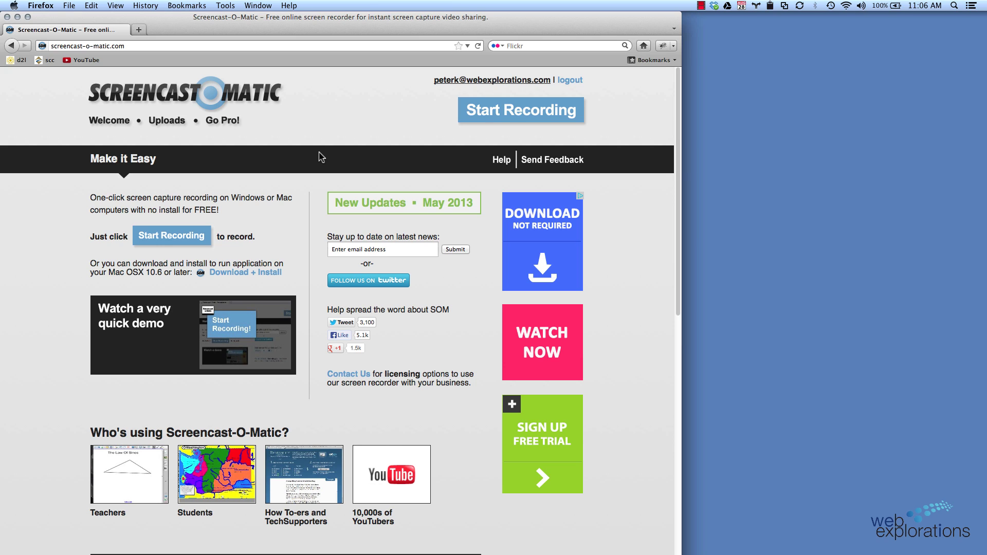
Launch the Screencast-O-Matic screen recorder and switch to the Keynote presentation.
left_click(183, 237)
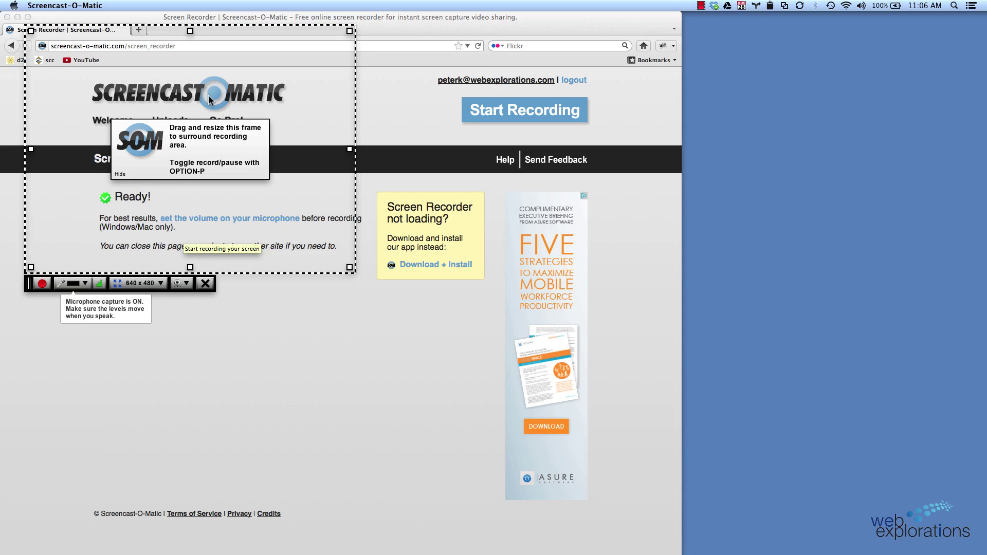
key("super+Tab")
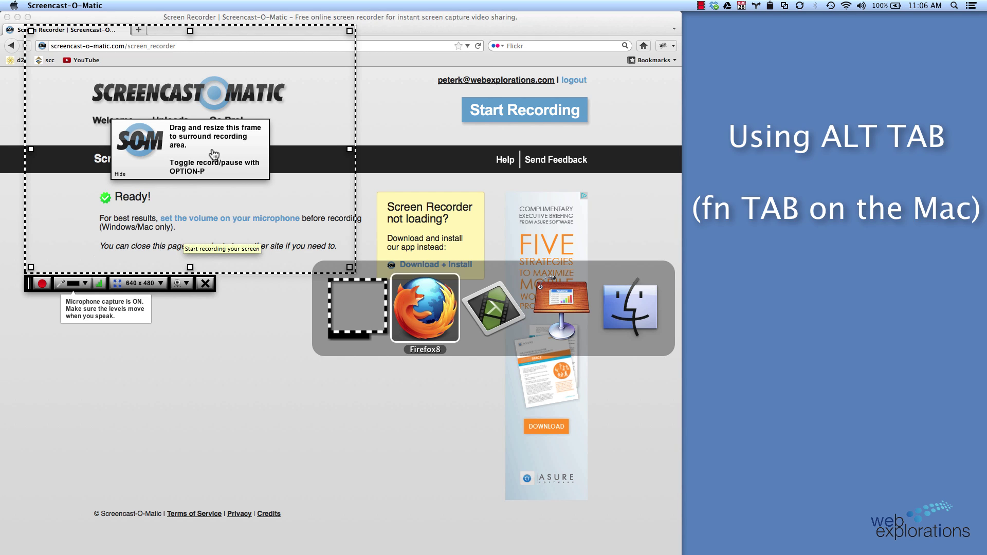
key("super+Tab")
key("super+Tab")
key("super+Tab")
key("super+Tab")
key("super+Tab")
key("super+Tab")
key("super+Tab")
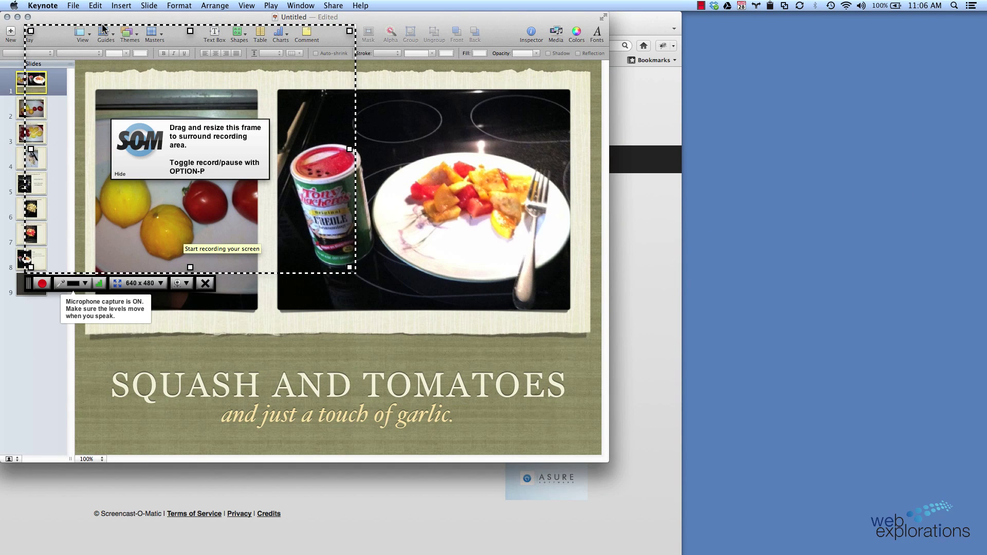
Move and resize the recording frame to surround the Keynote title slide, at a size of 1018 x 758.
left_click_drag(103, 28, 150, 64)
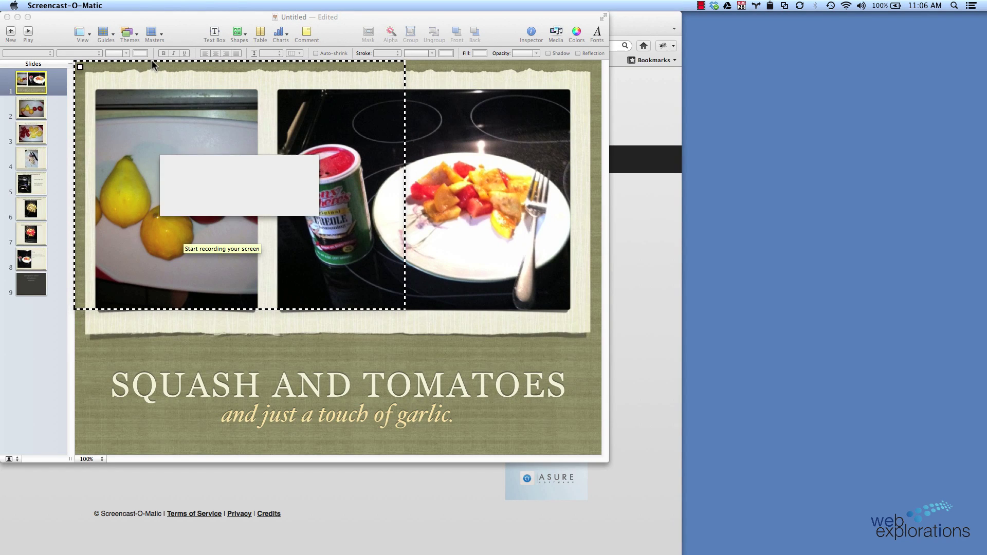
left_click_drag(400, 304, 694, 527)
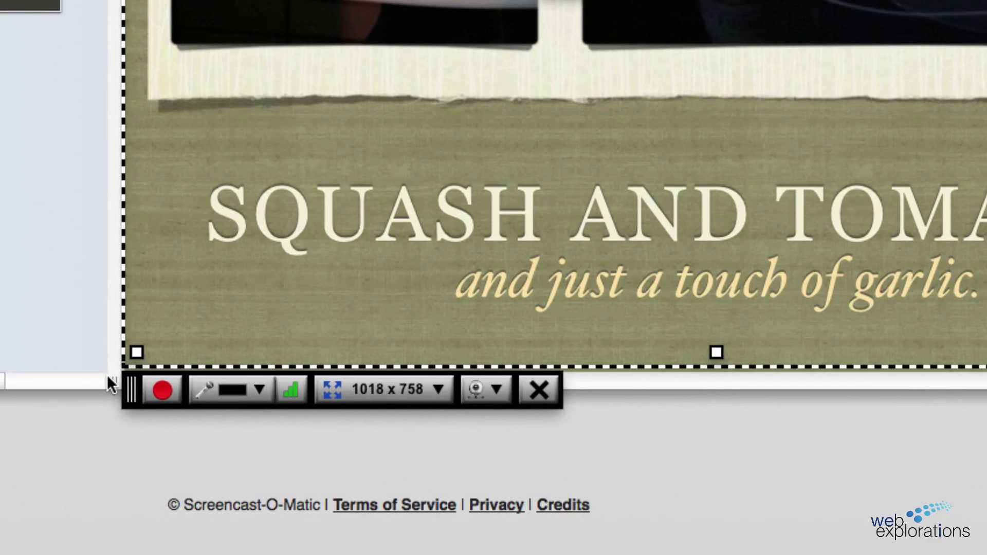
Select Built-in Microph as the audio source and look at its volume settings without changing them.
left_click(258, 390)
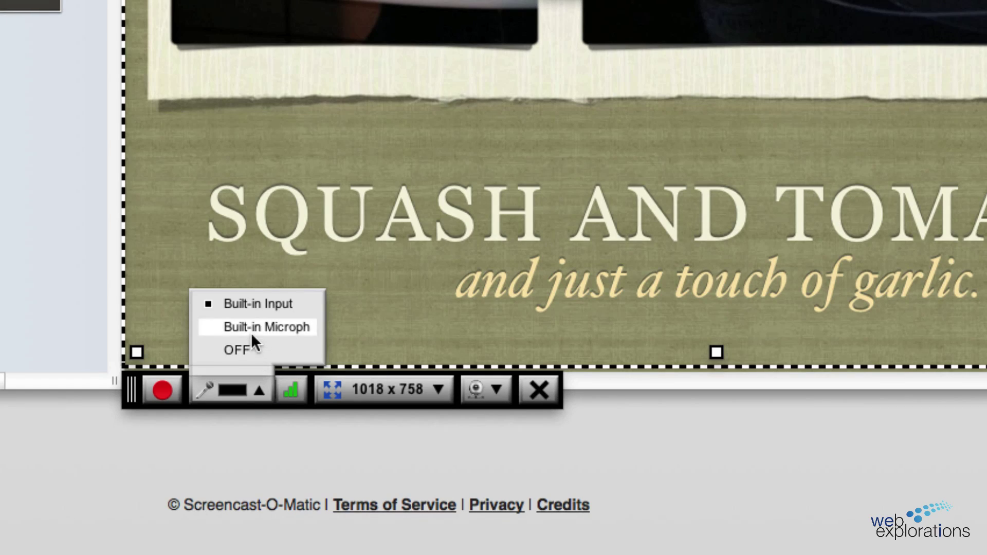
left_click(249, 326)
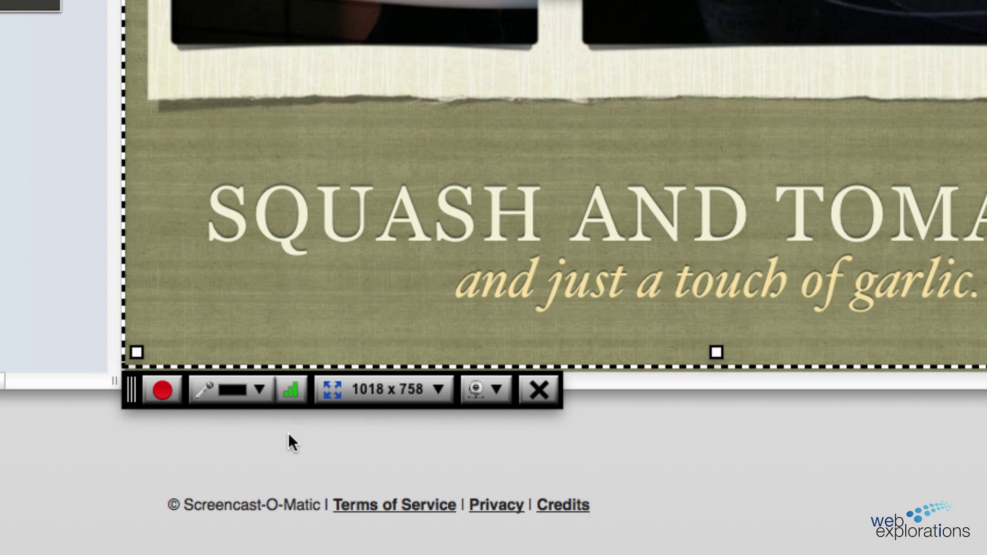
left_click(239, 400)
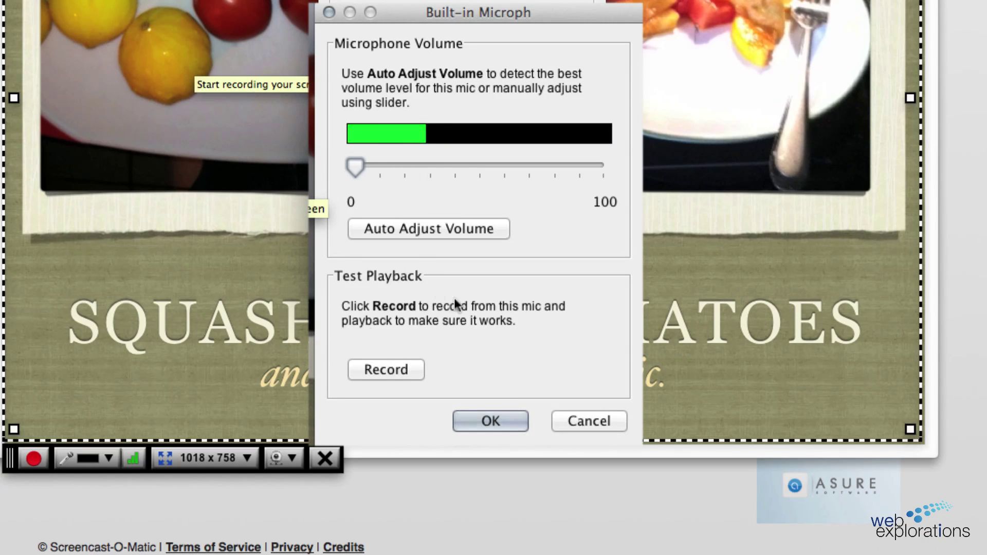
left_click(573, 420)
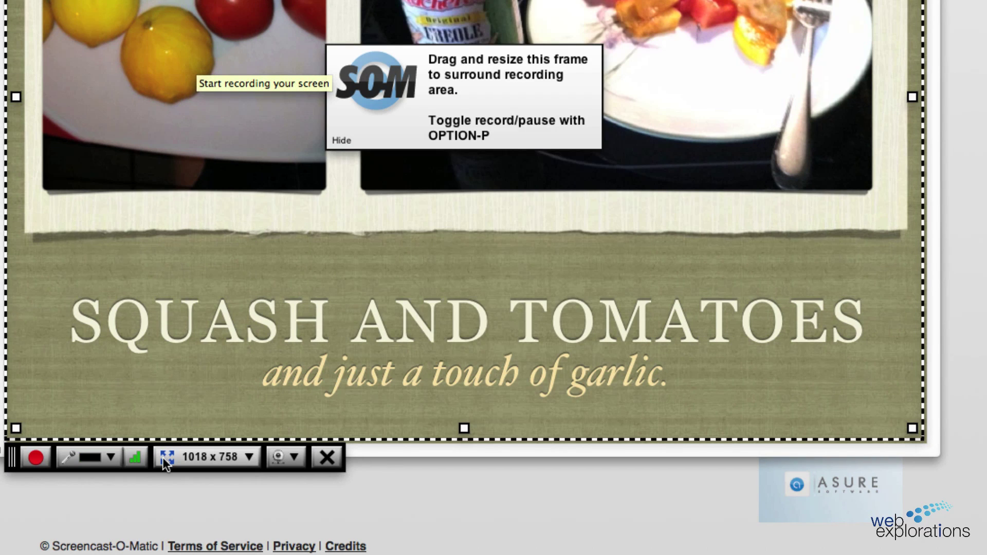
Review the recorder's frame size presets without choosing one.
left_click(248, 456)
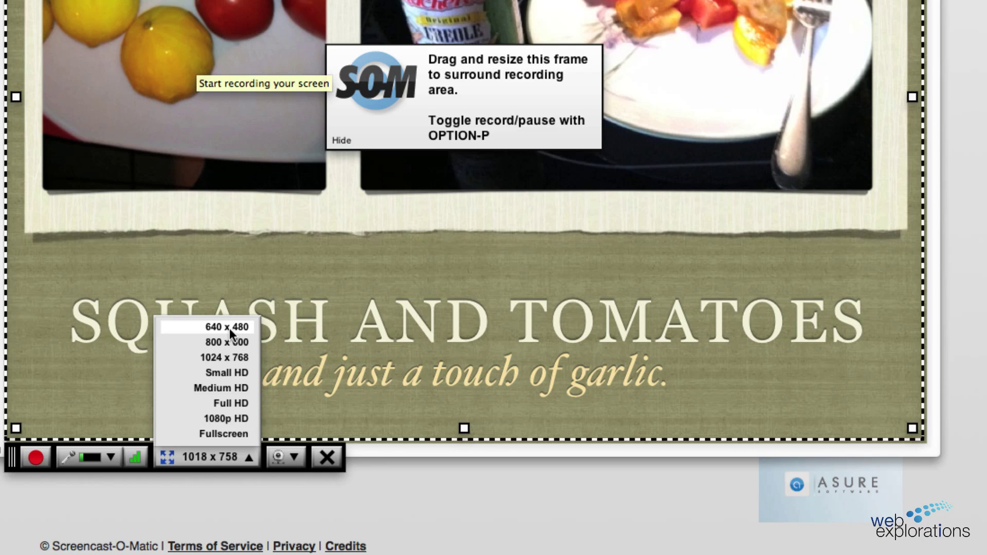
left_click(235, 474)
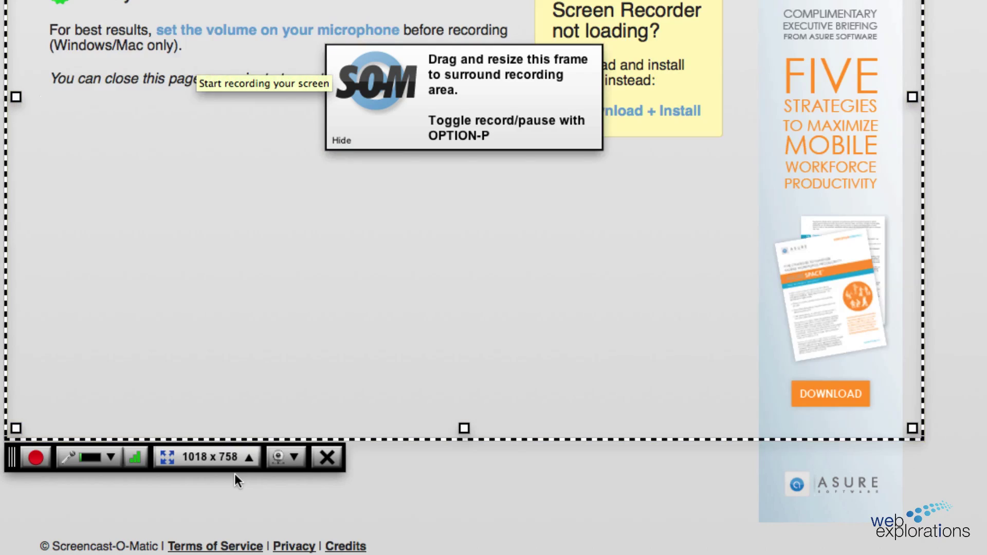
Try the Built-in iSight webcam, moving its preview window higher, and set the webcam back to OFF.
left_click(292, 457)
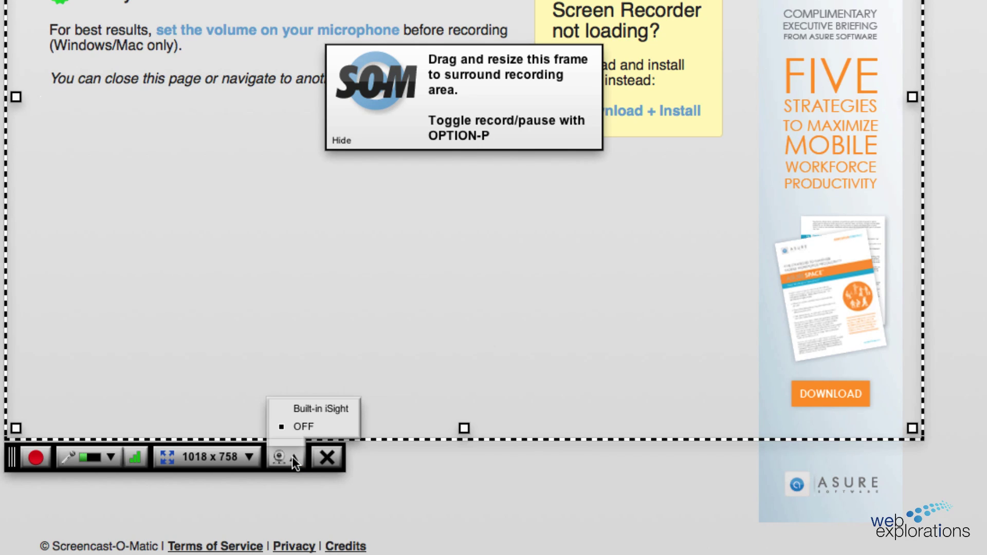
left_click(299, 408)
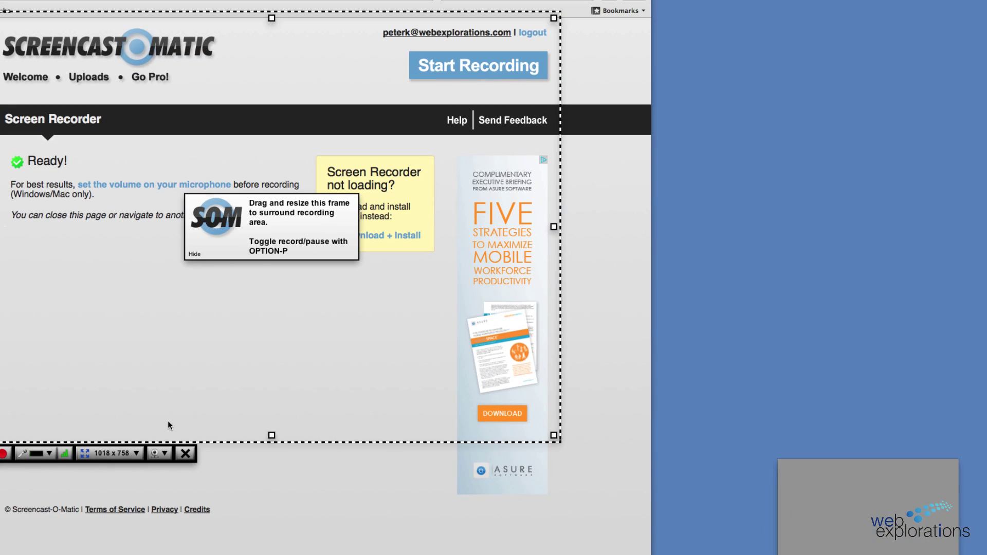
left_click_drag(872, 507, 849, 399)
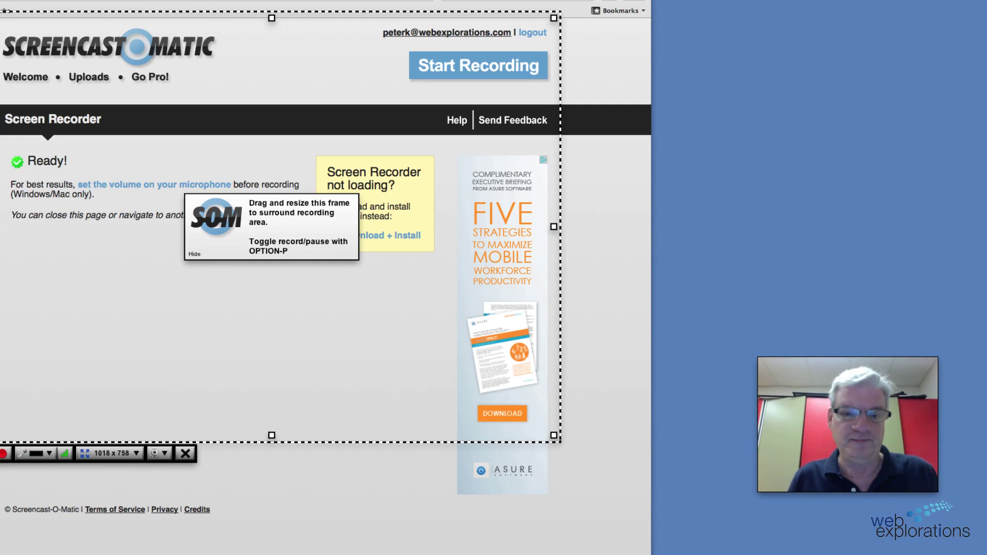
left_click(165, 456)
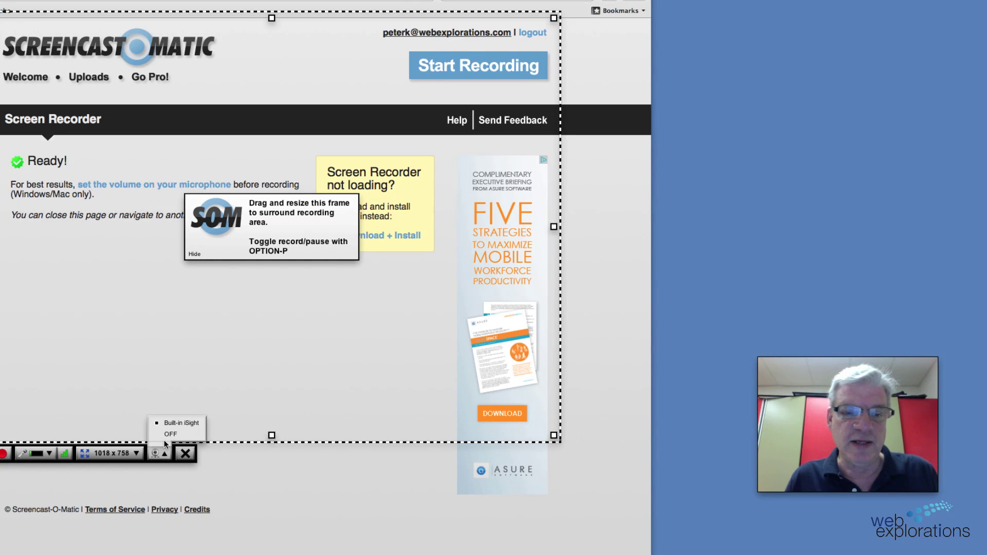
left_click(165, 437)
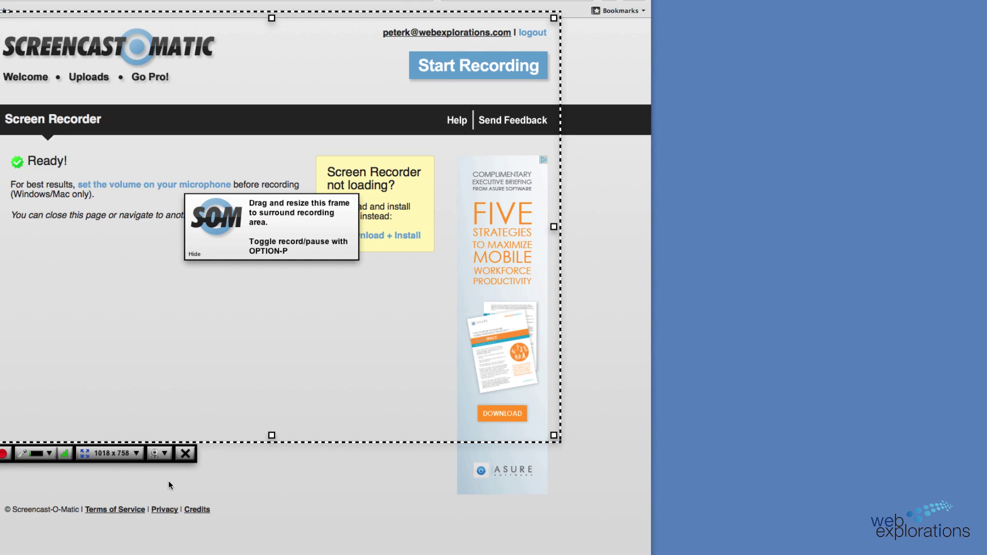
Switch back to the Keynote presentation and start recording the framed title slide.
key("super+Tab")
key("super+Tab")
key("super+Tab")
key("super+Tab")
key("super+Tab")
key("super+Tab")
key("super+Tab")
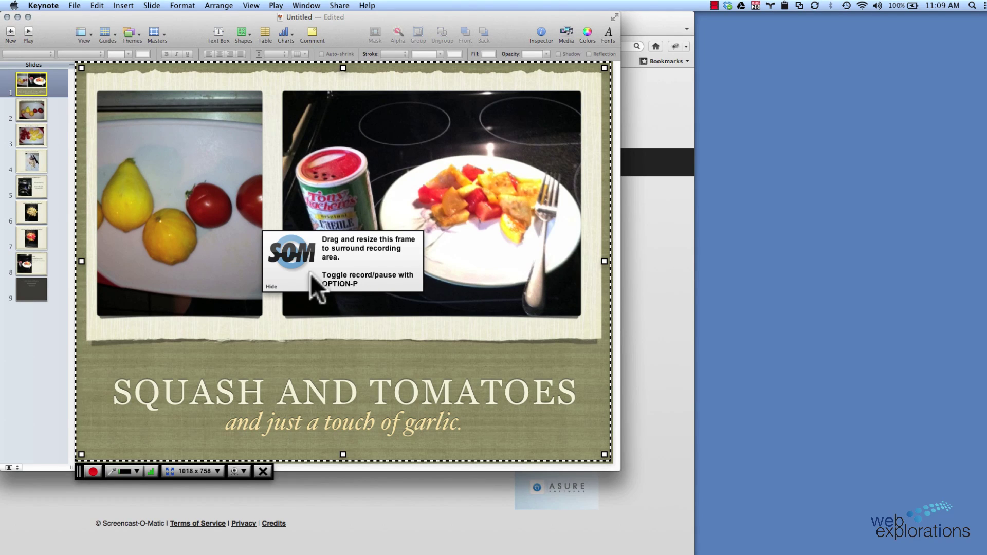
left_click(93, 469)
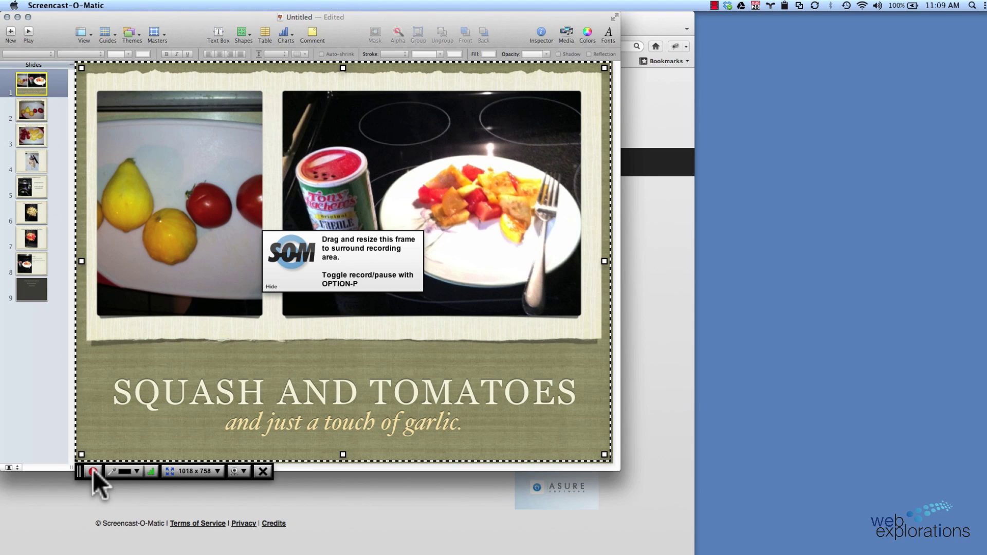
left_click(93, 470)
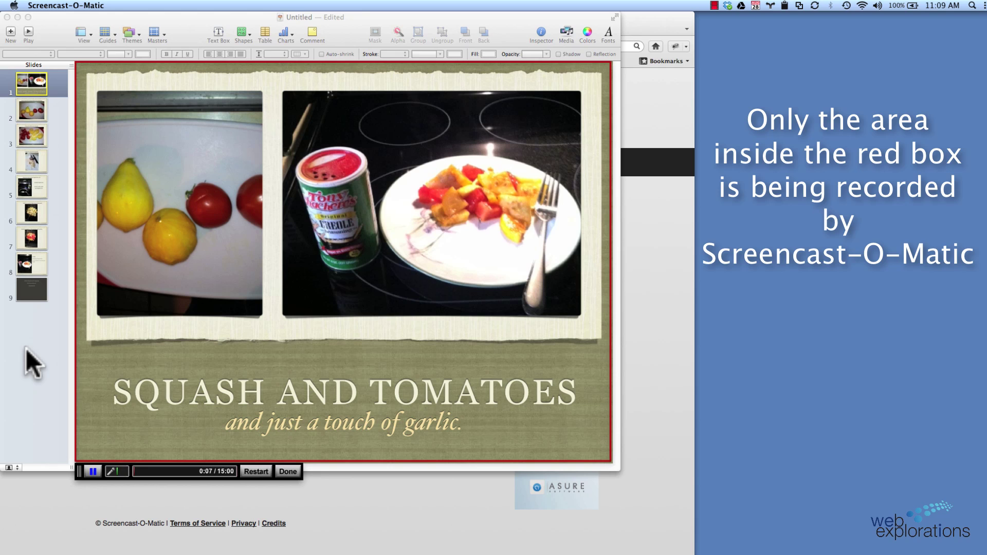
Present slides 2, 3 and 4 one after another within the recording, ending on the fresh garlic slide.
left_click(26, 109)
left_click(26, 108)
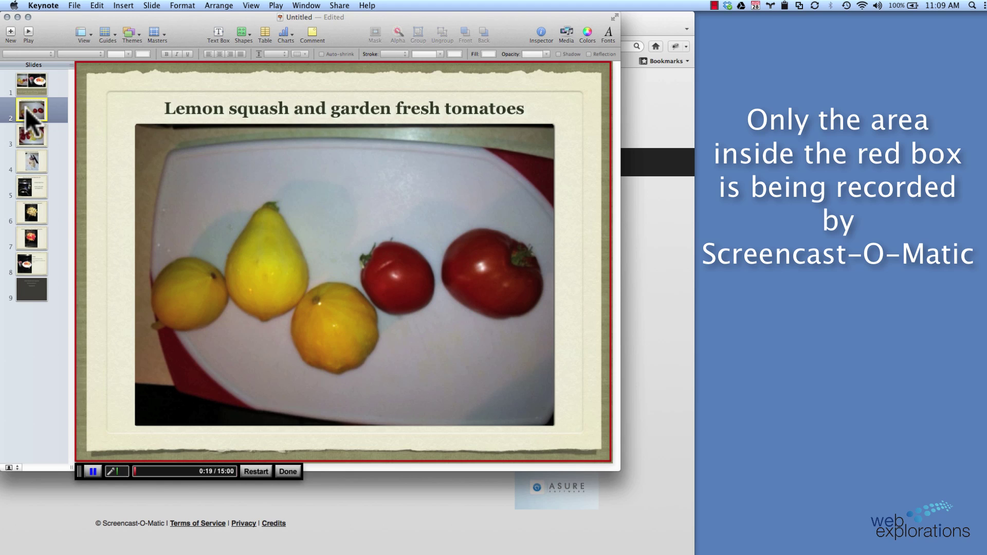
left_click(36, 138)
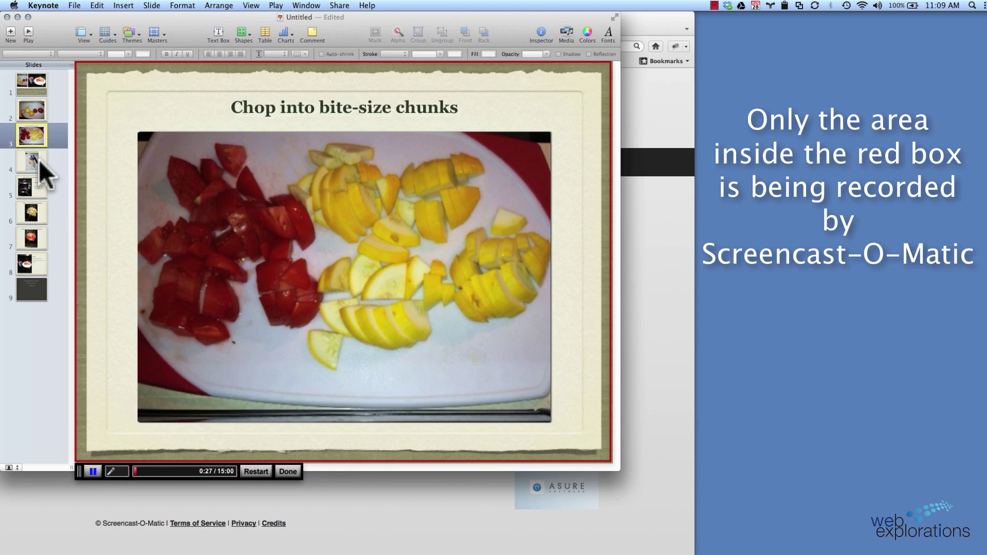
left_click(38, 160)
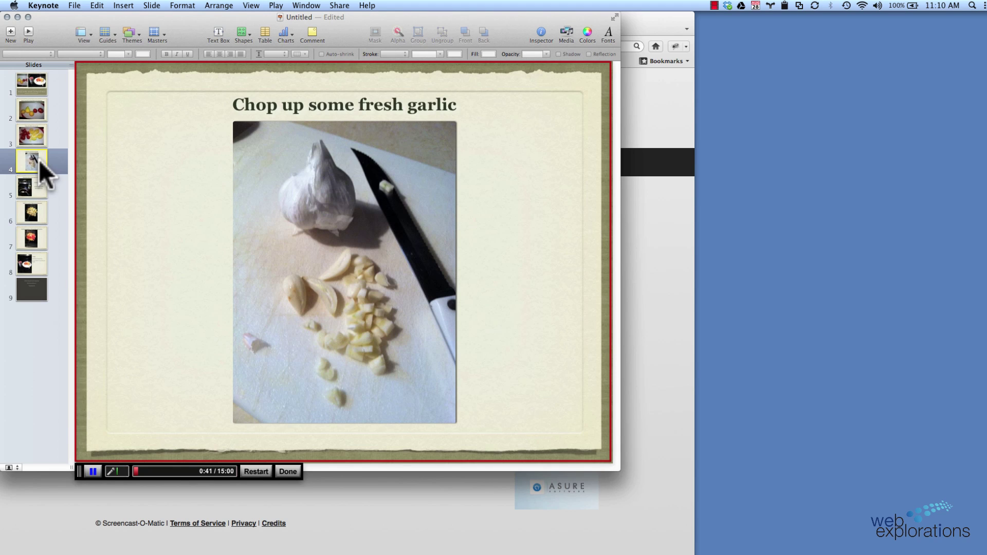
Pause and resume the recording on the garlic slide, and finish it.
key("alt+p")
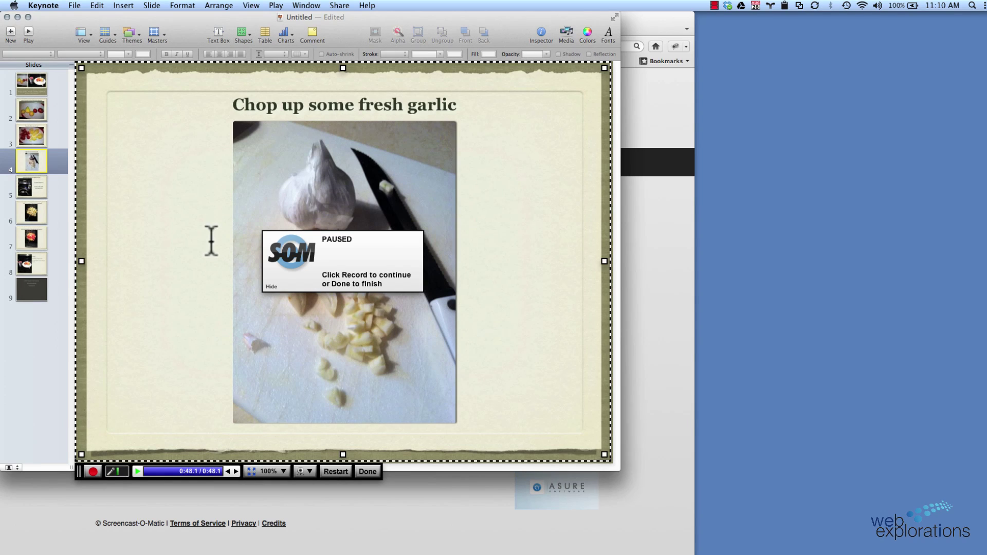
left_click(92, 470)
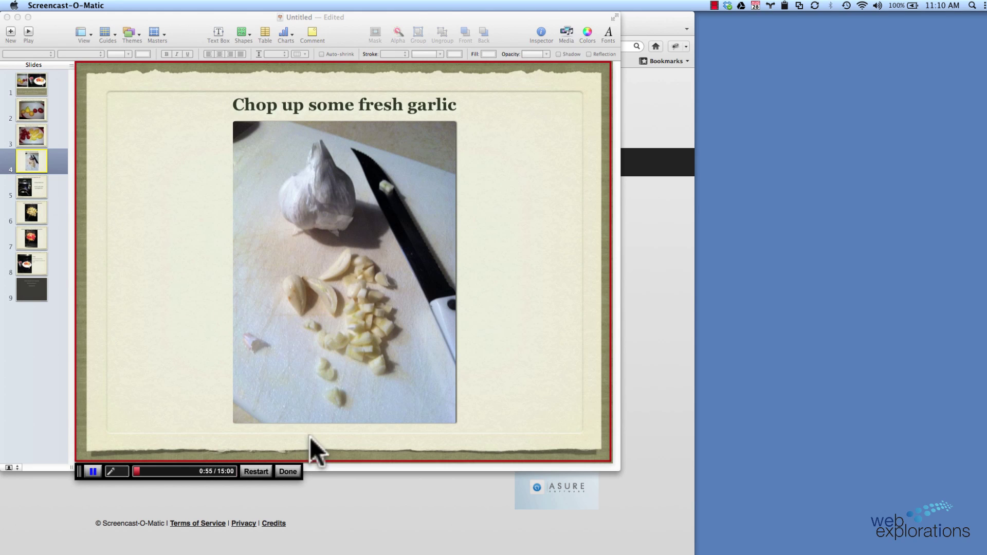
left_click(289, 472)
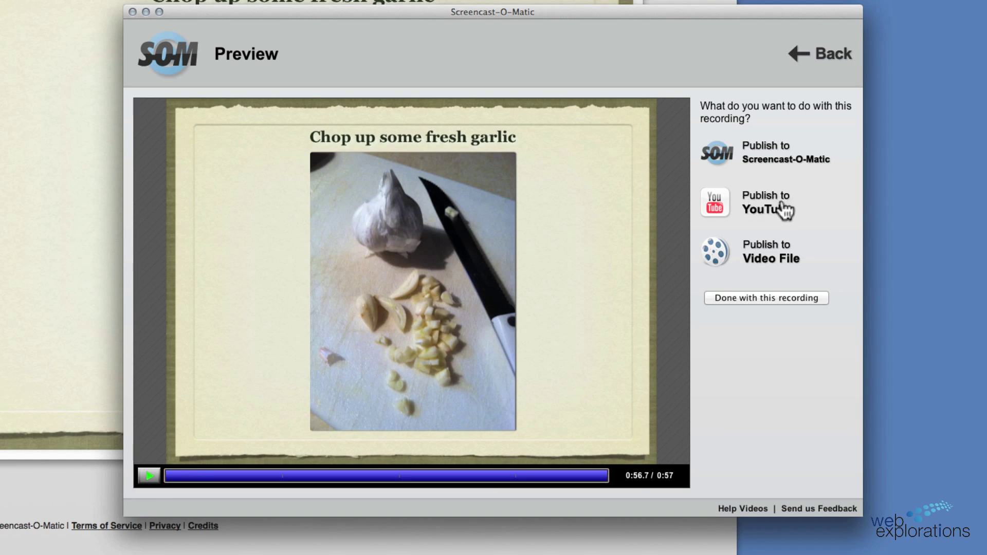
Upload the recording to Screencast-O-Matic with the title "Yellow Squash with Fresh Tomatoes" and the description "Preparing Yellow Squash".
left_click(768, 144)
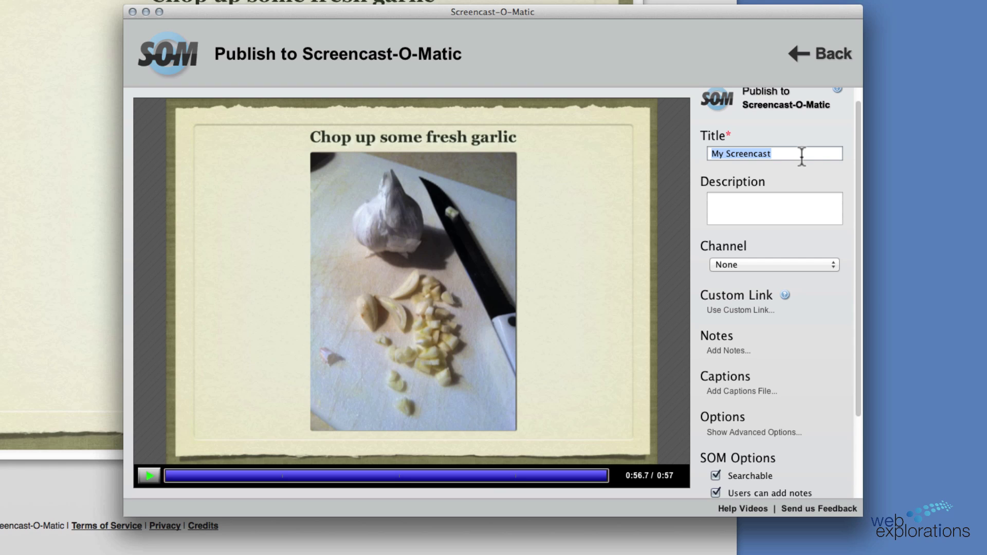
type("Yellow Squa")
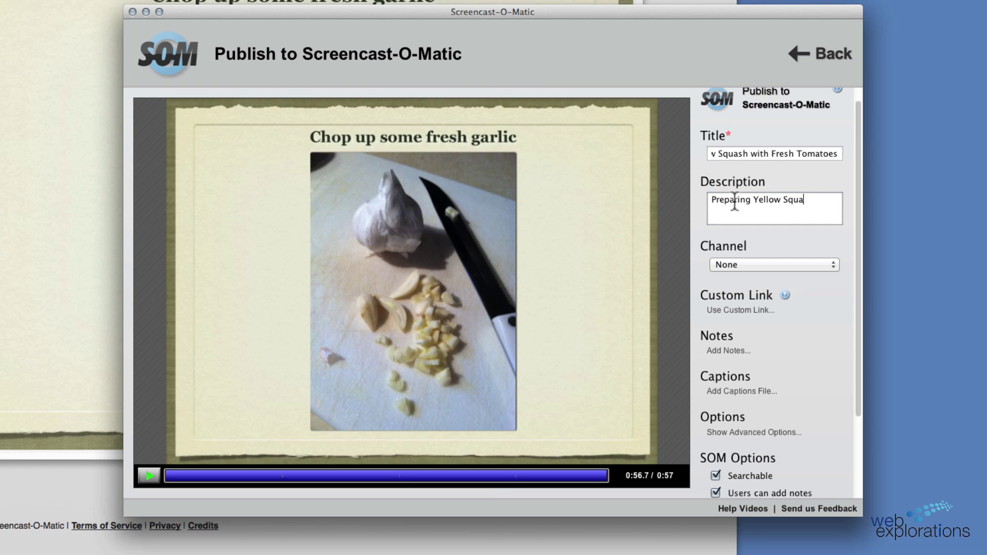
type("sh")
left_click(759, 268)
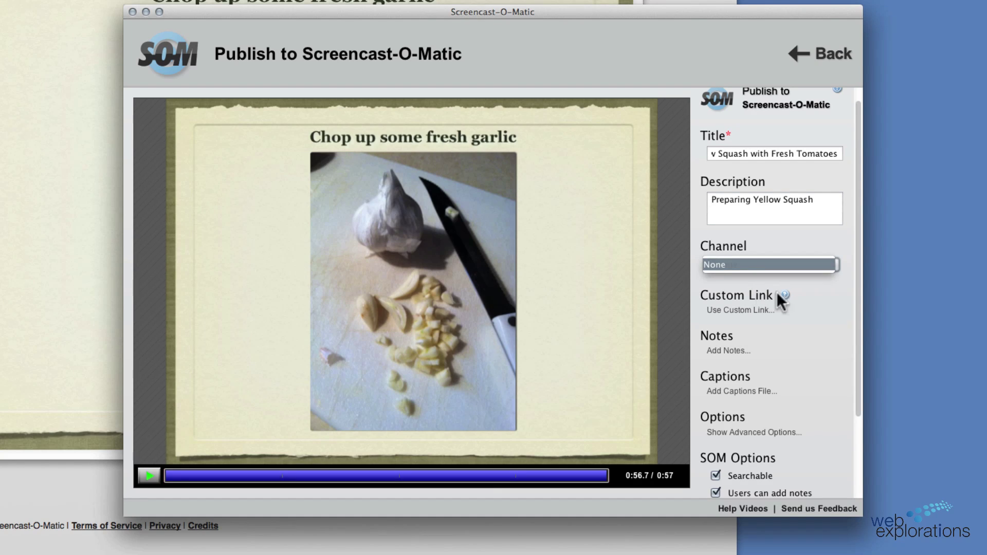
scroll(824, 429, "down", 5)
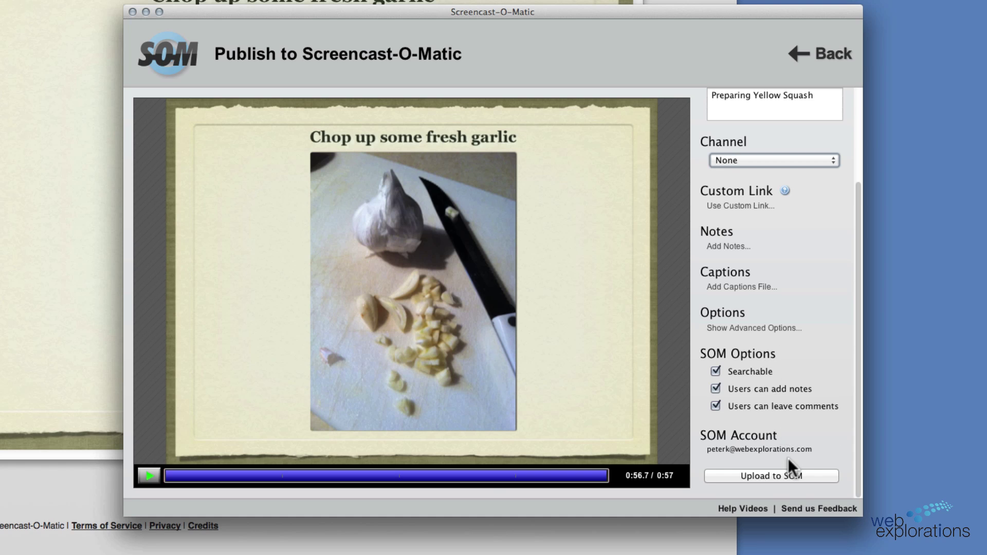
left_click(779, 478)
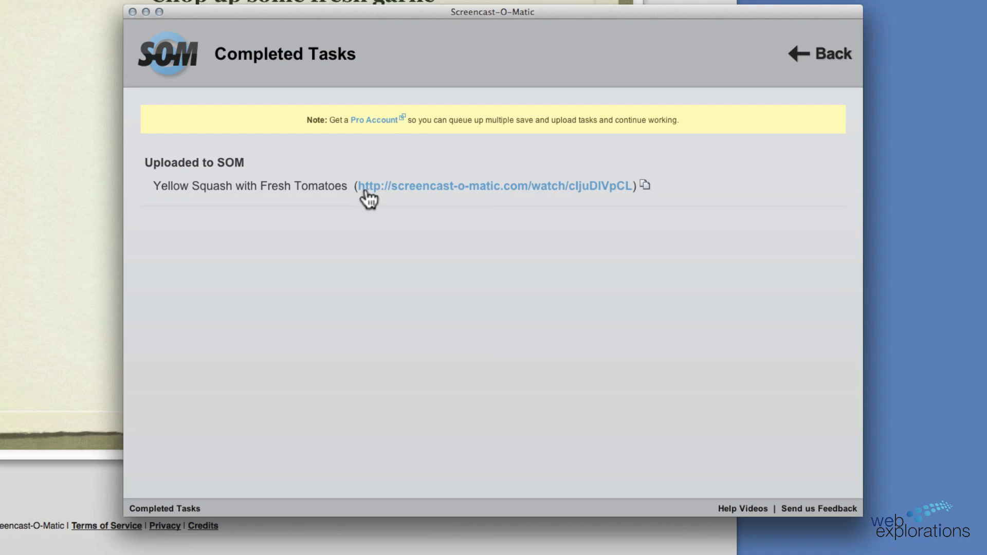
Open the uploaded video's link in the browser and play a few seconds of it before pausing.
left_click(477, 185)
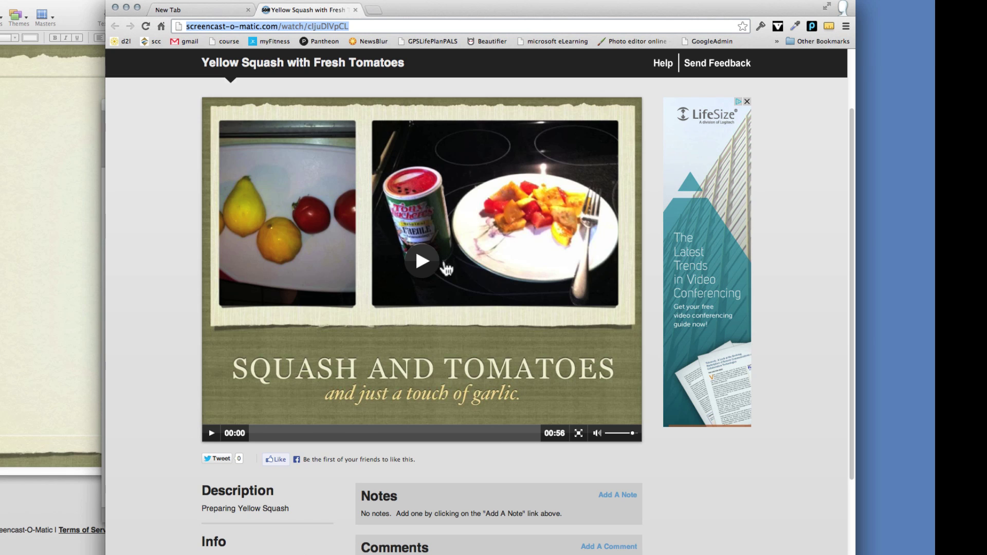
left_click(421, 260)
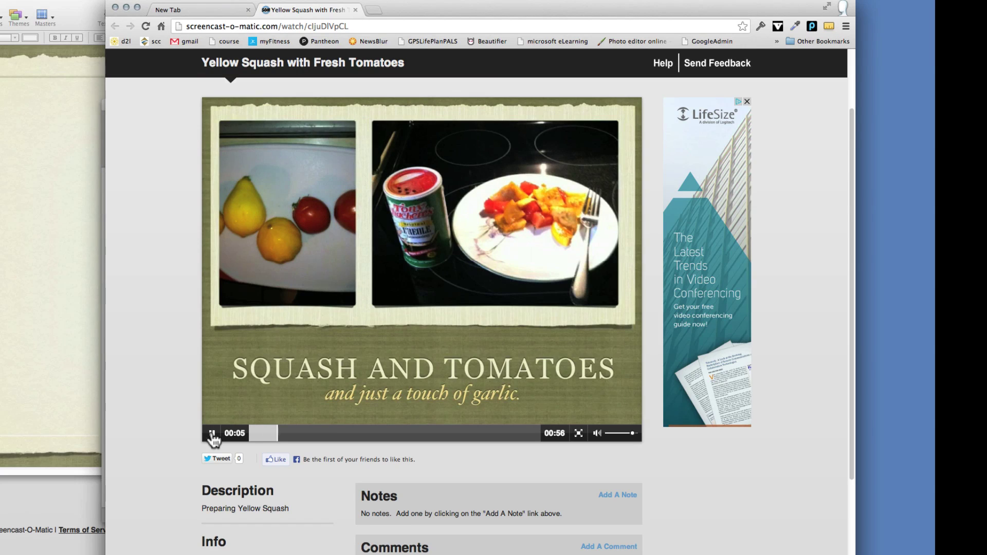
left_click(212, 434)
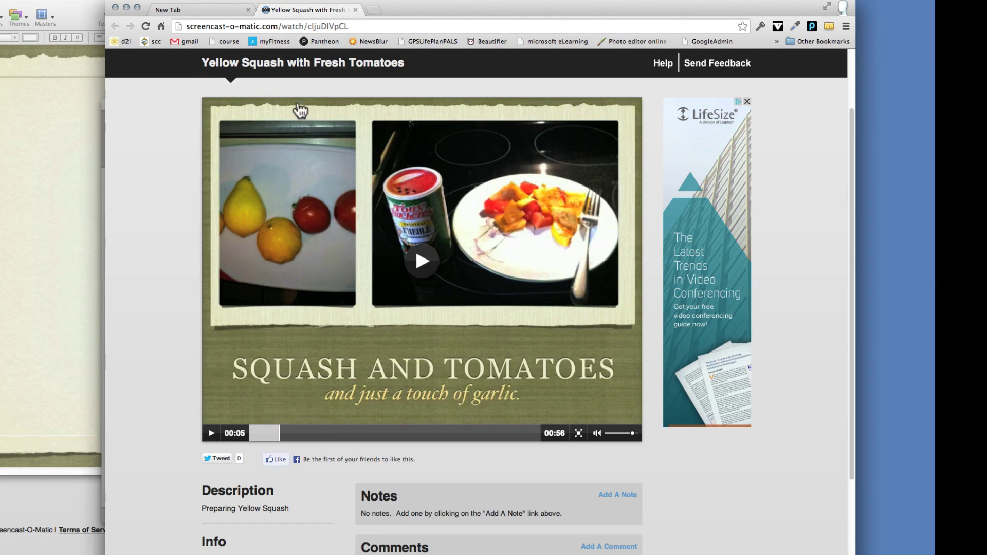
Close the empty new tab and keep the published video's page open.
left_click(195, 7)
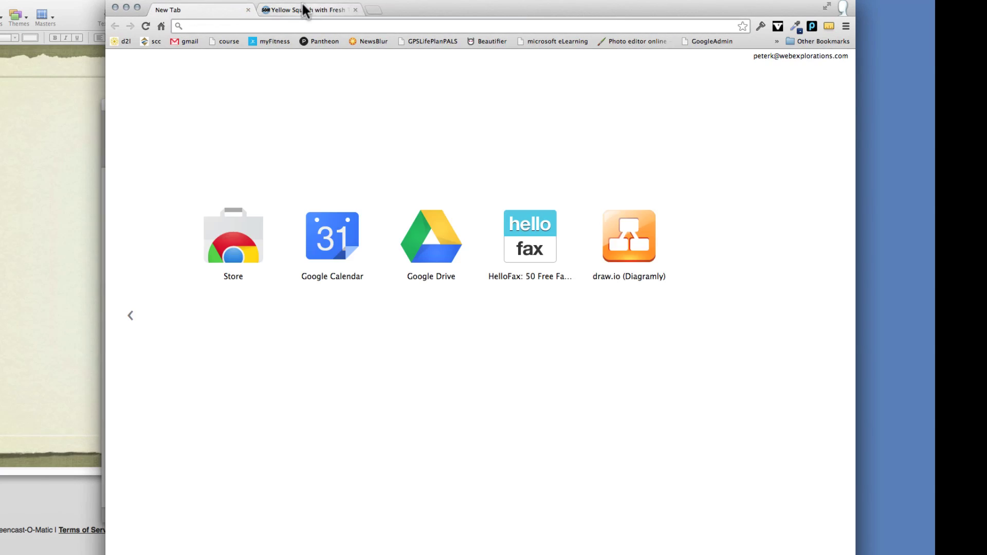
left_click(248, 9)
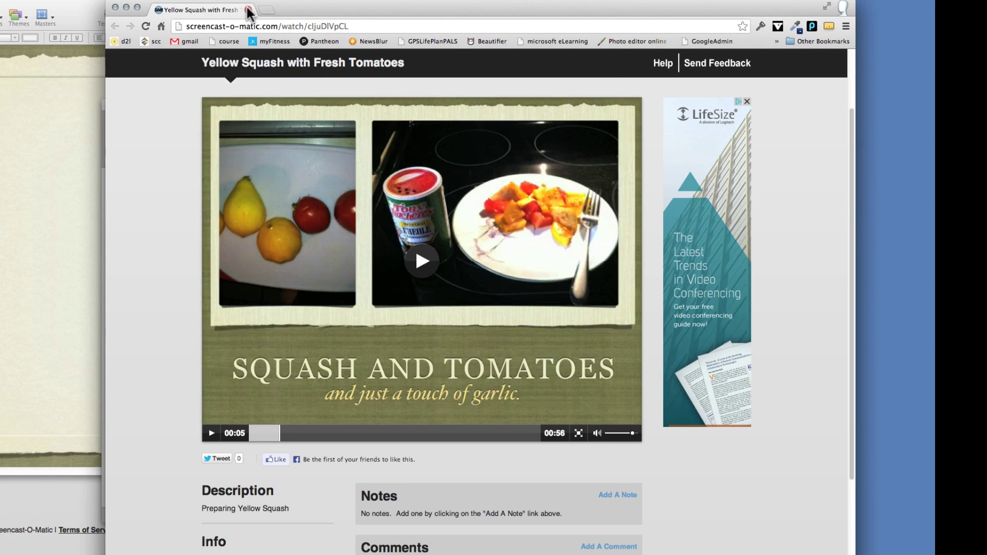
Close the published video's page and set up publishing the recording to YouTube with the tags "cooking, webdev, progfun".
left_click(249, 10)
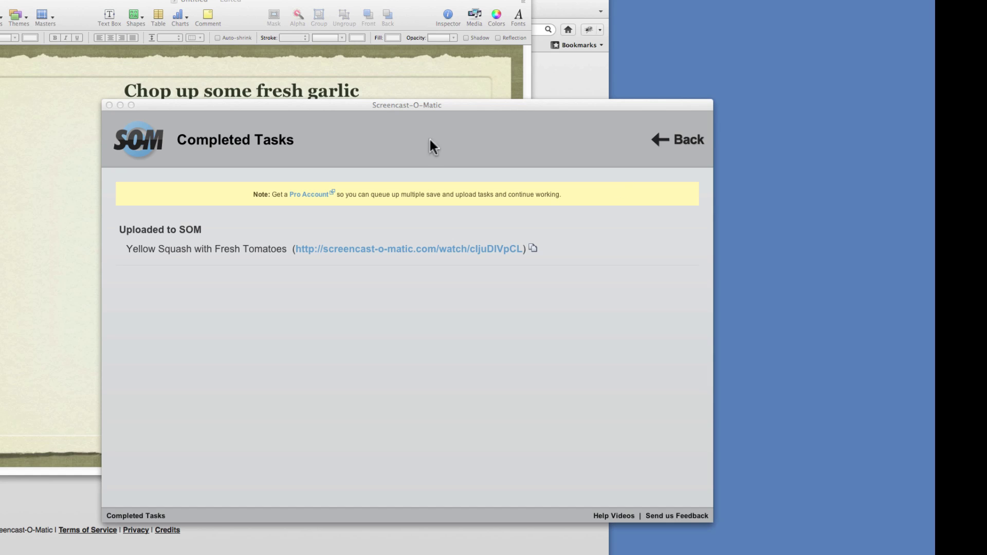
left_click(683, 138)
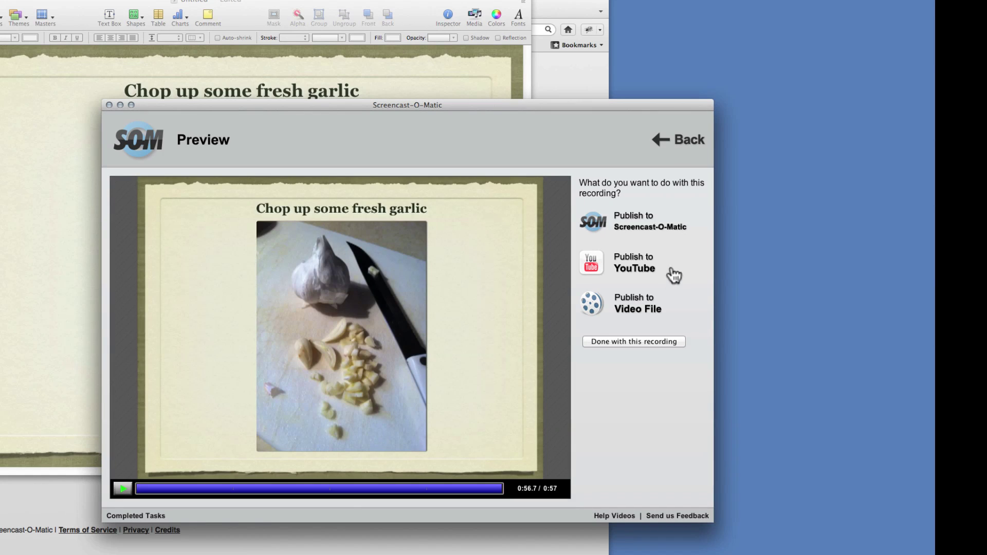
left_click(632, 262)
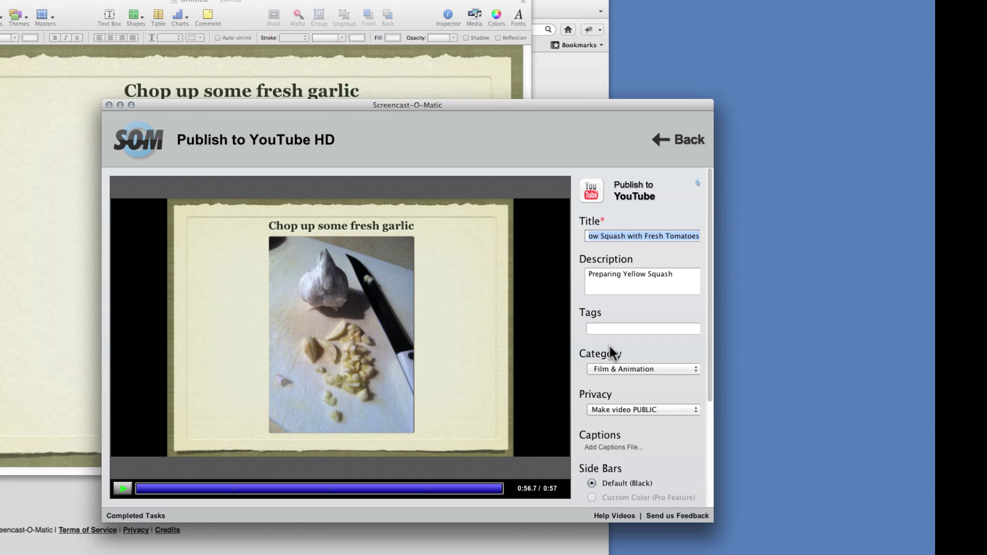
left_click(599, 329)
type("cooking, webdev, progfun")
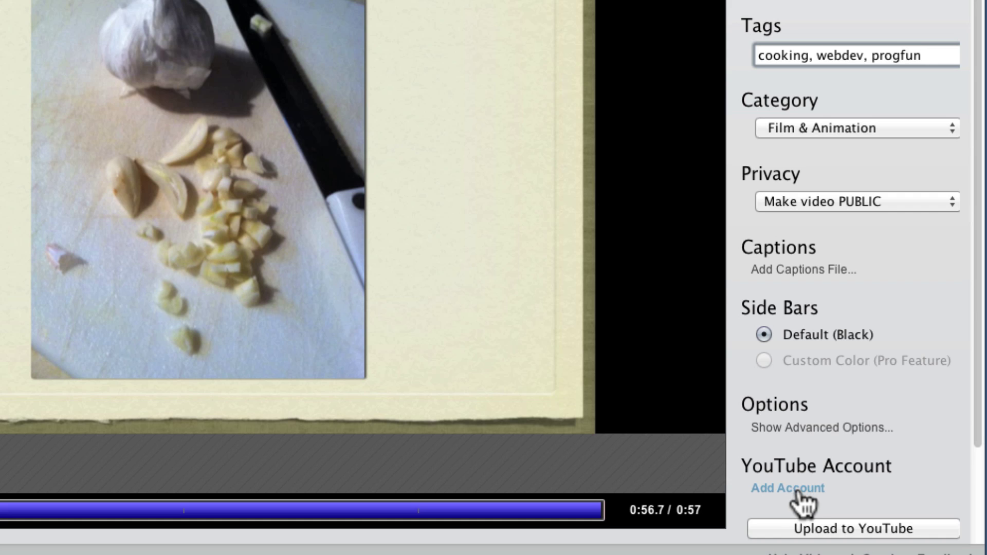
left_click(797, 491)
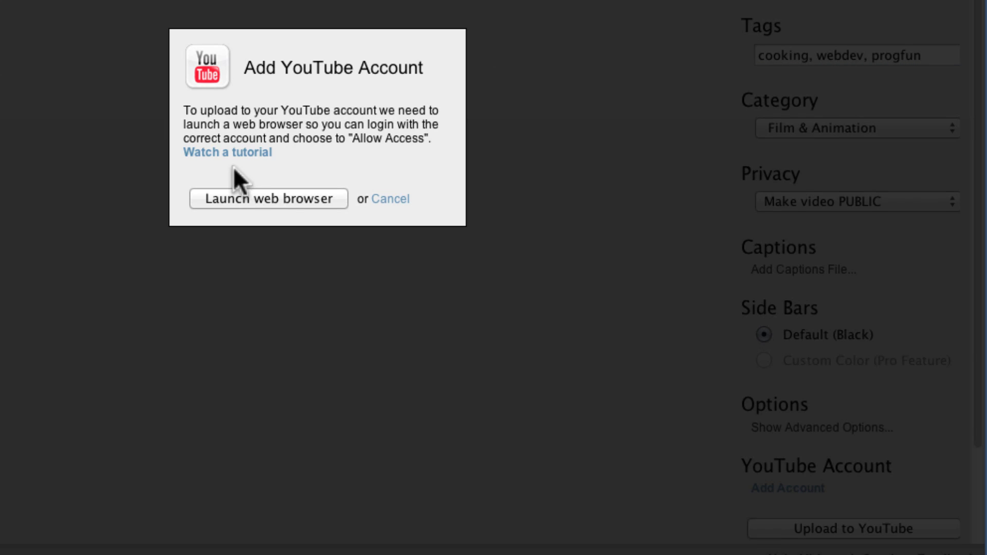
left_click(253, 199)
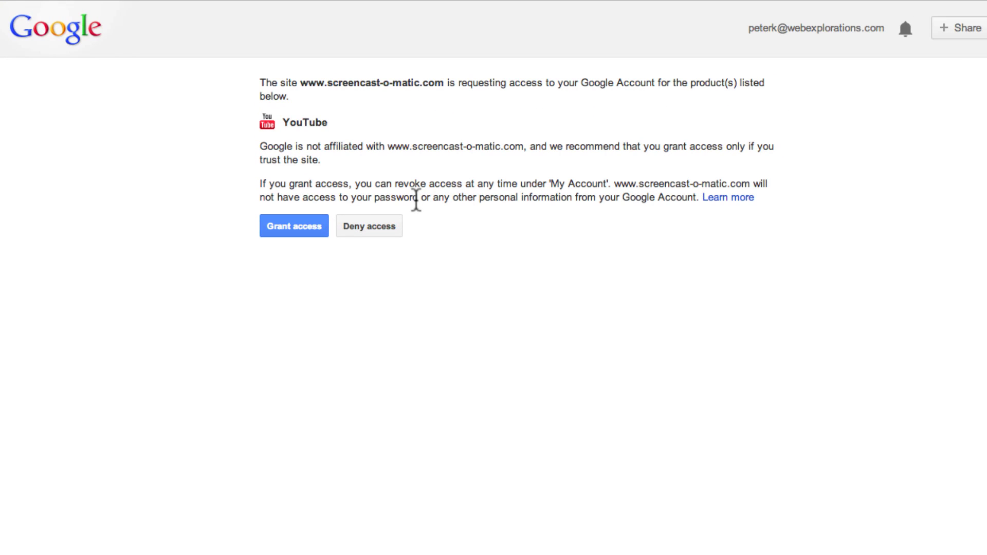
left_click(293, 224)
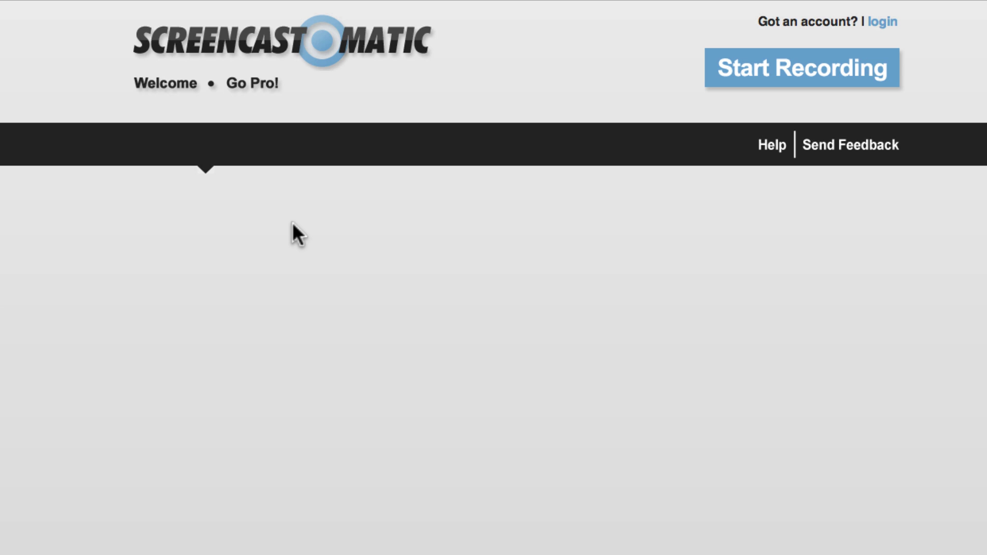
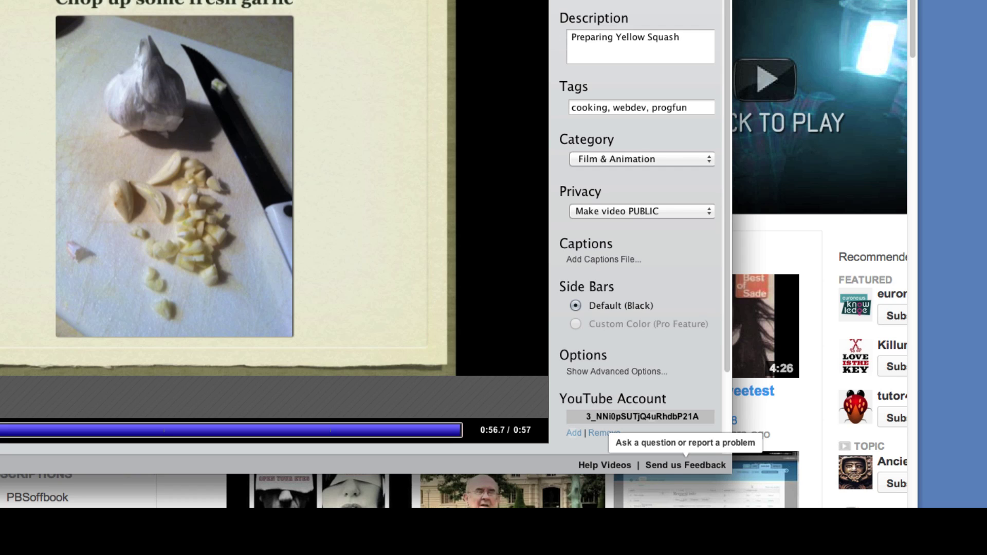
Upload the recording to YouTube and open the uploaded video's YouTube link.
left_click_drag(729, 468, 858, 506)
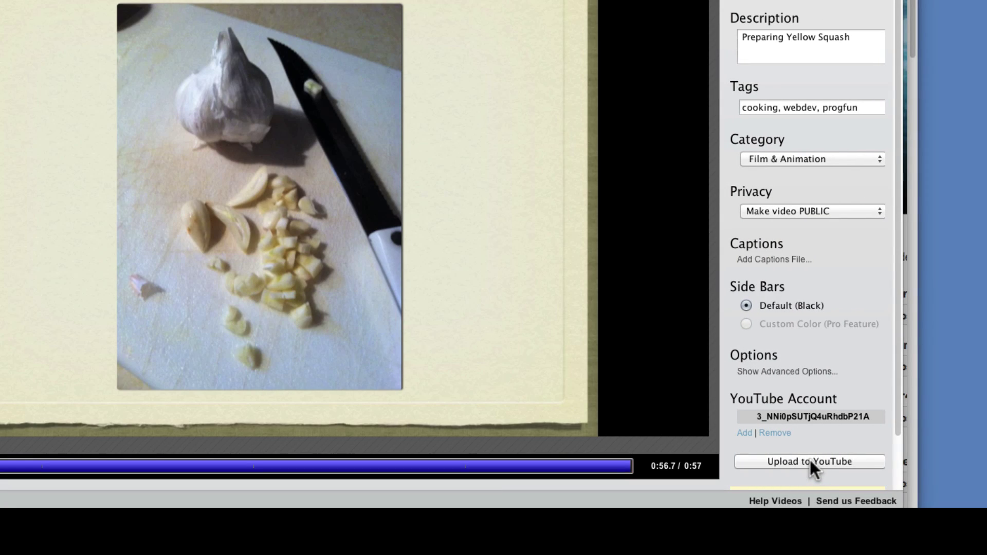
left_click(810, 461)
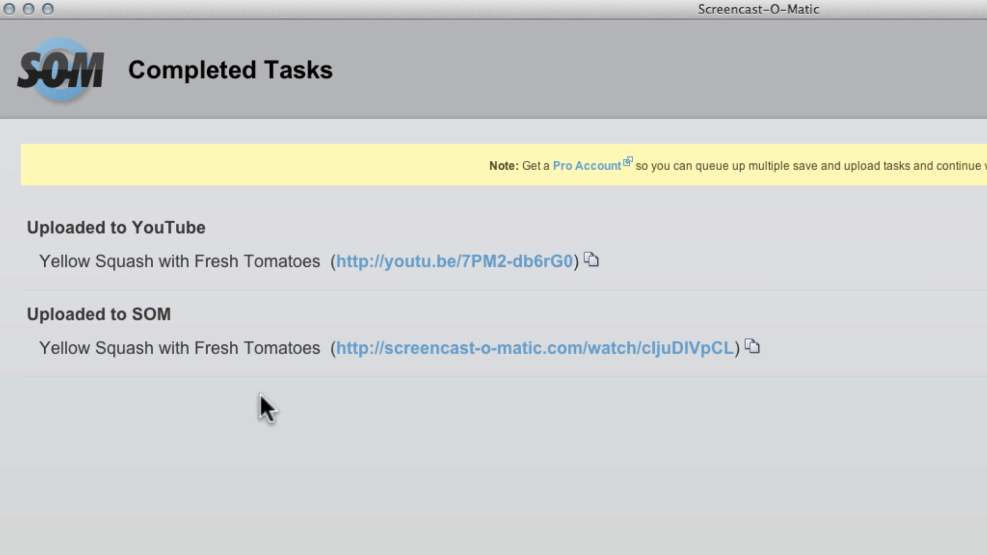
left_click(455, 259)
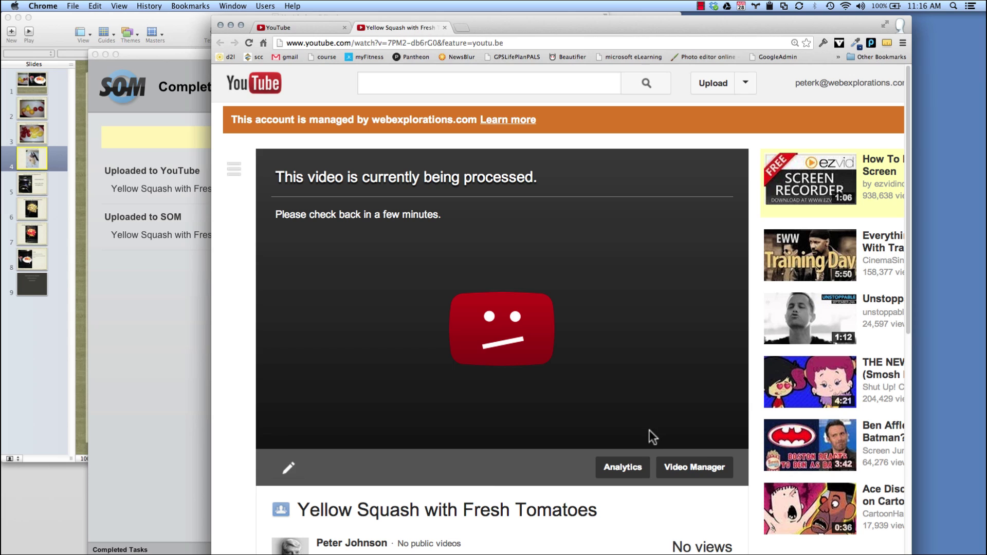
Open "Yellow Squash with Fresh Tomatoes" for editing in Video Manager and review its title, description and tags.
left_click(698, 474)
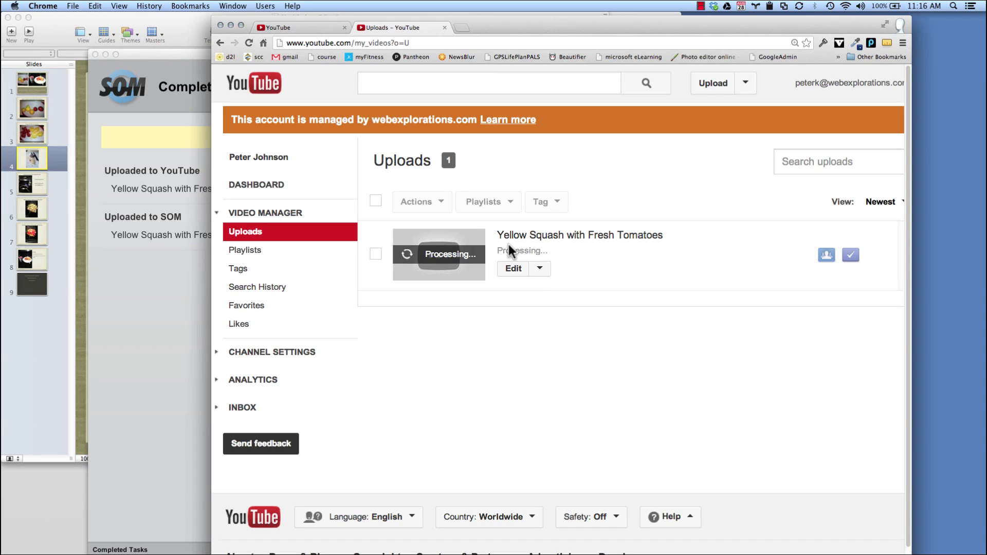
left_click(513, 270)
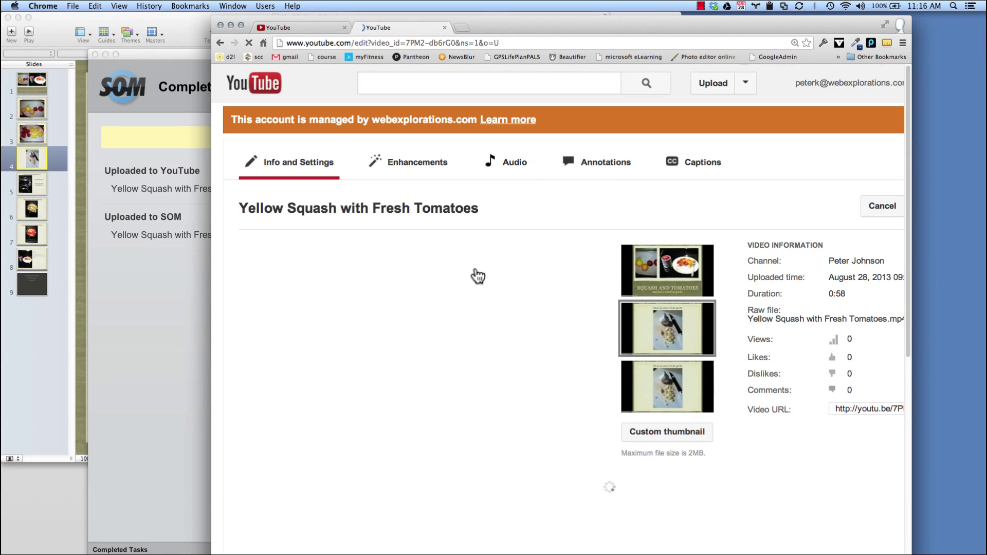
scroll(515, 485, "down", 5)
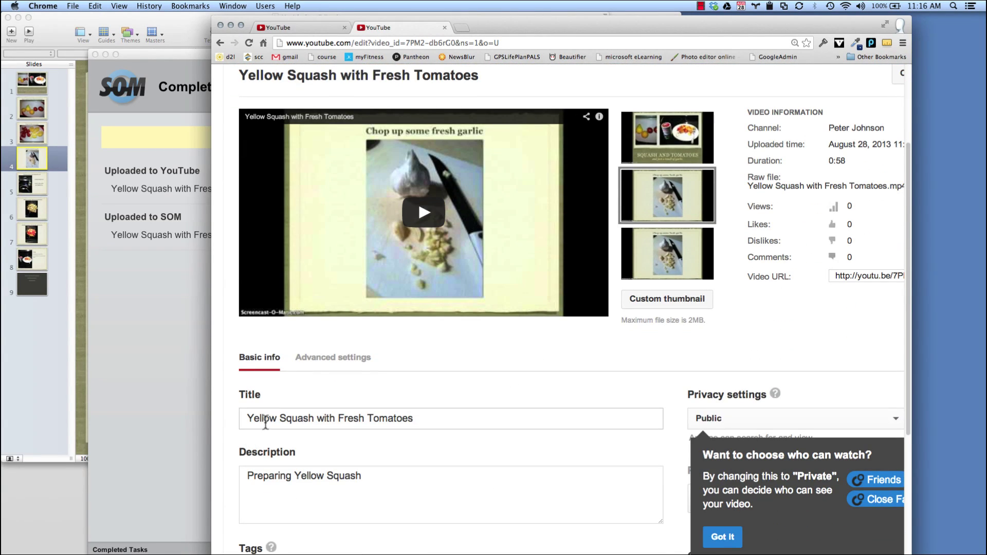
left_click(379, 479)
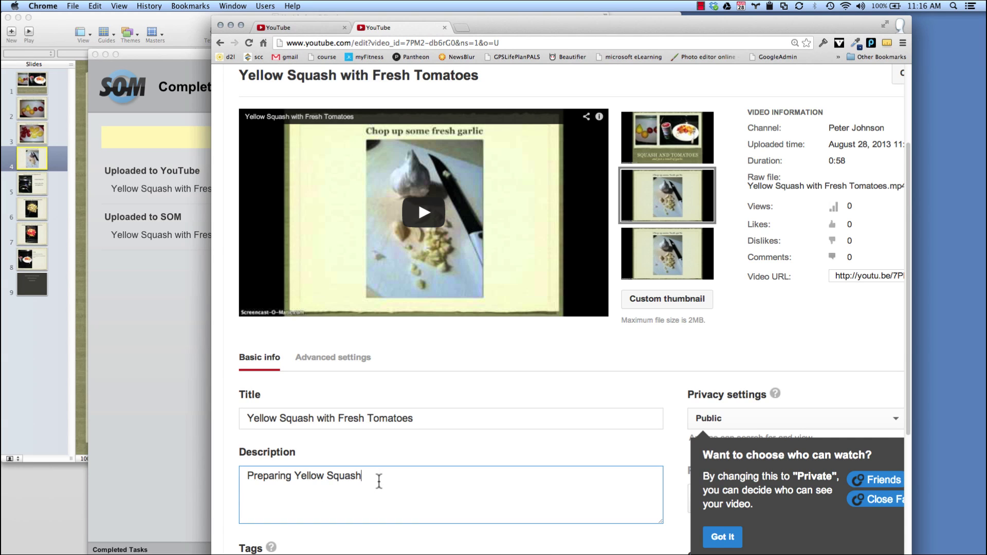
scroll(373, 485, "down", 5)
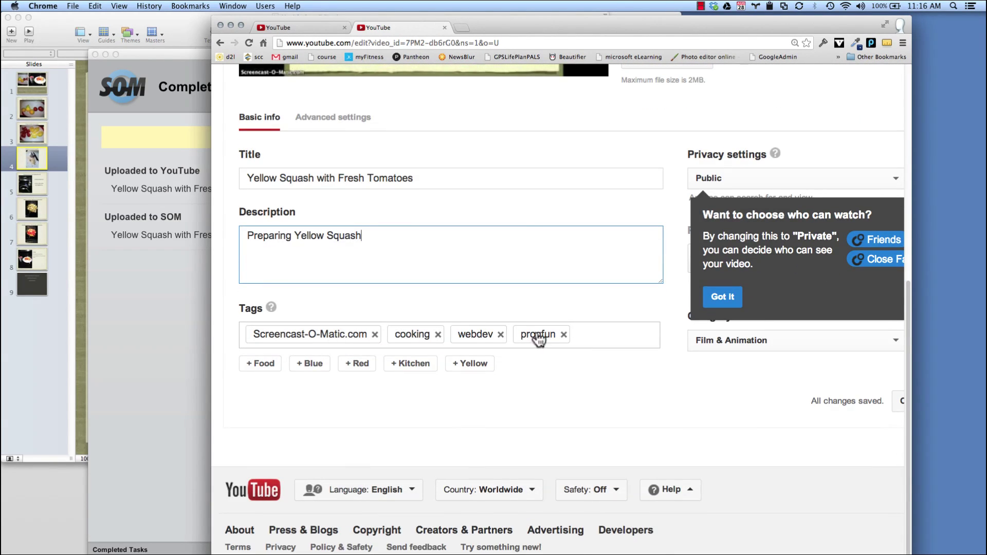
scroll(375, 401, "up", 8)
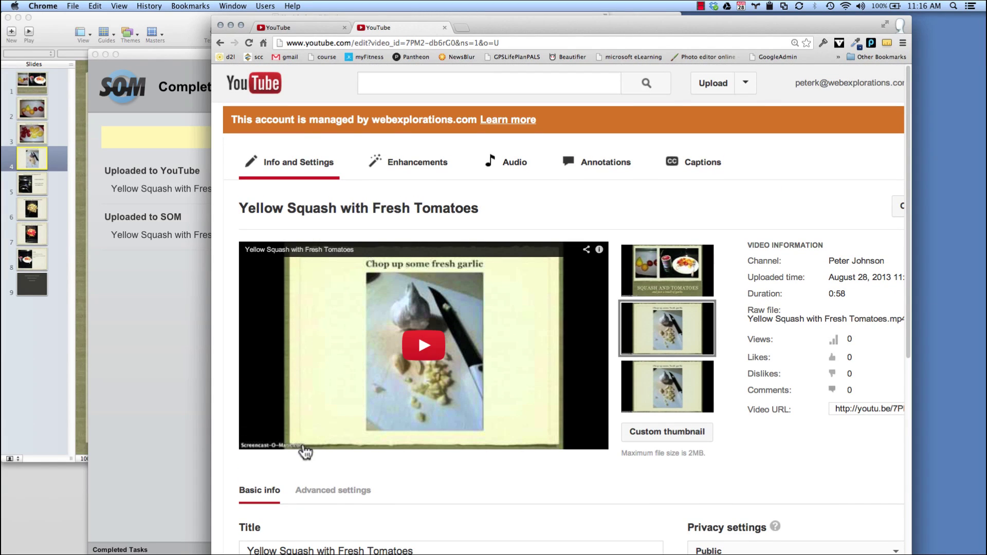
In the video's advanced settings, limit the allowed comments to Approved.
left_click(327, 495)
scroll(415, 471, "down", 8)
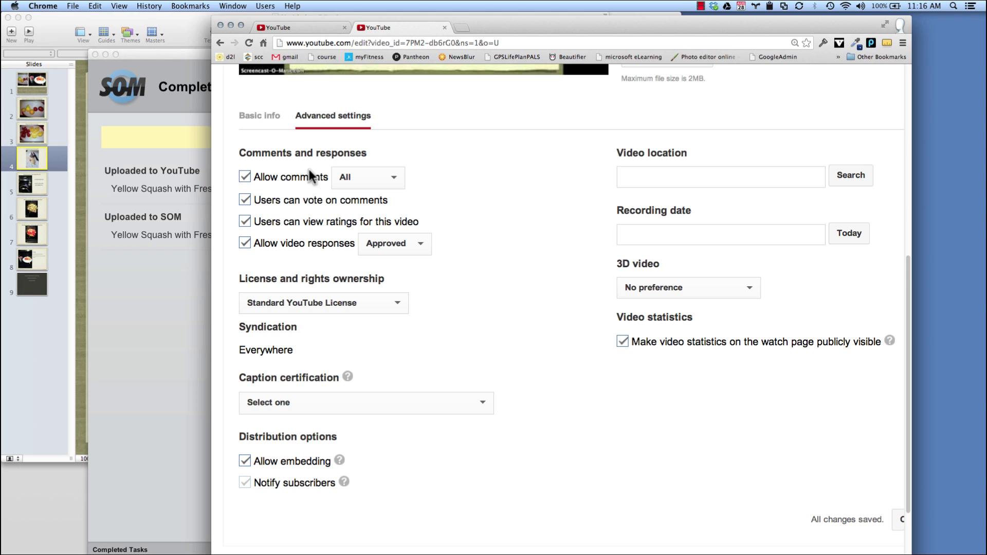
left_click(393, 177)
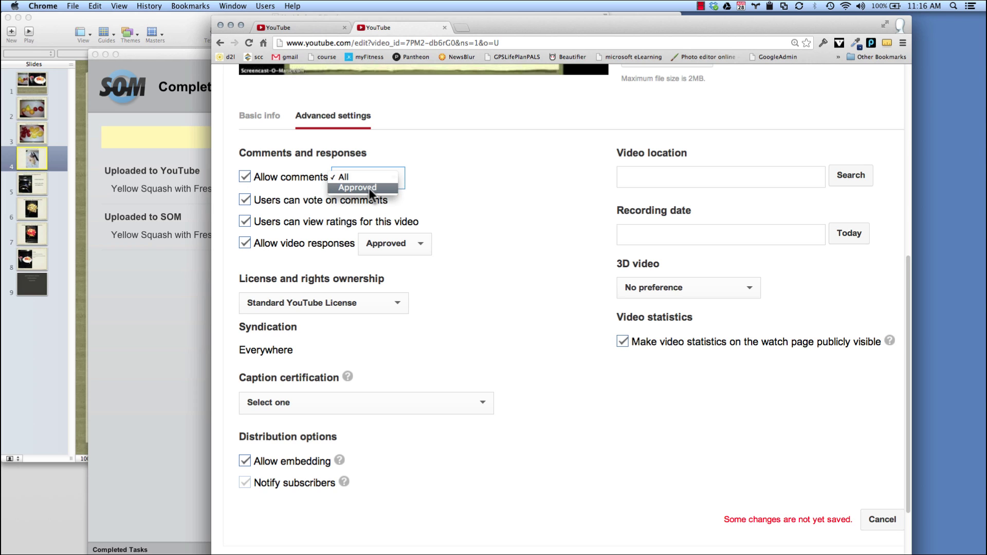
left_click(369, 188)
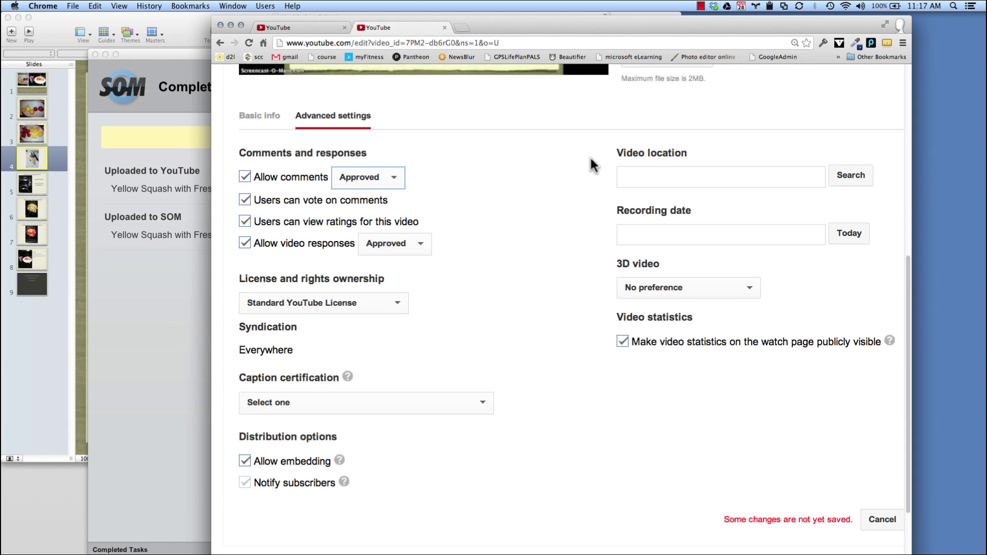
Set the video location to "Mankato, mn" and the recording date to today, August 28, 2013.
left_click(681, 178)
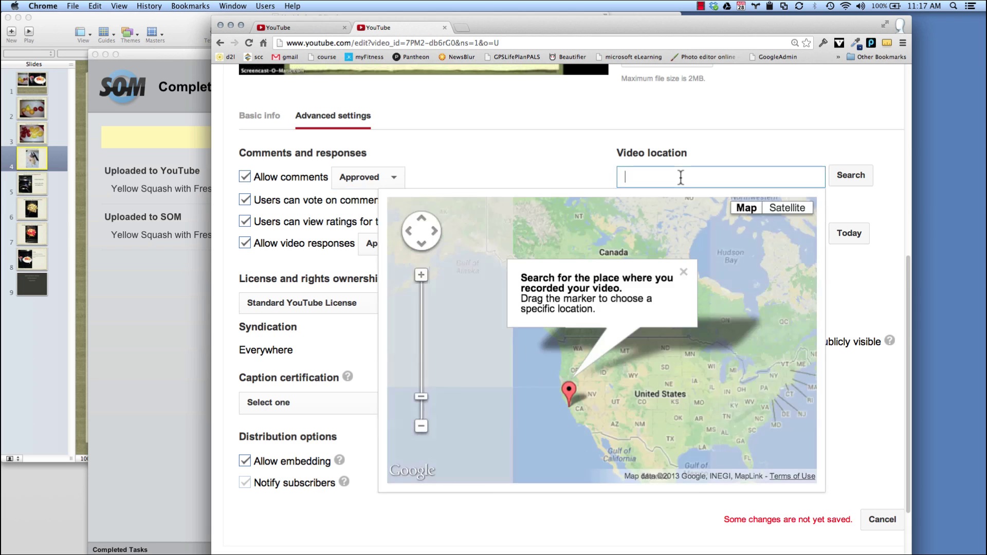
type("Mankat")
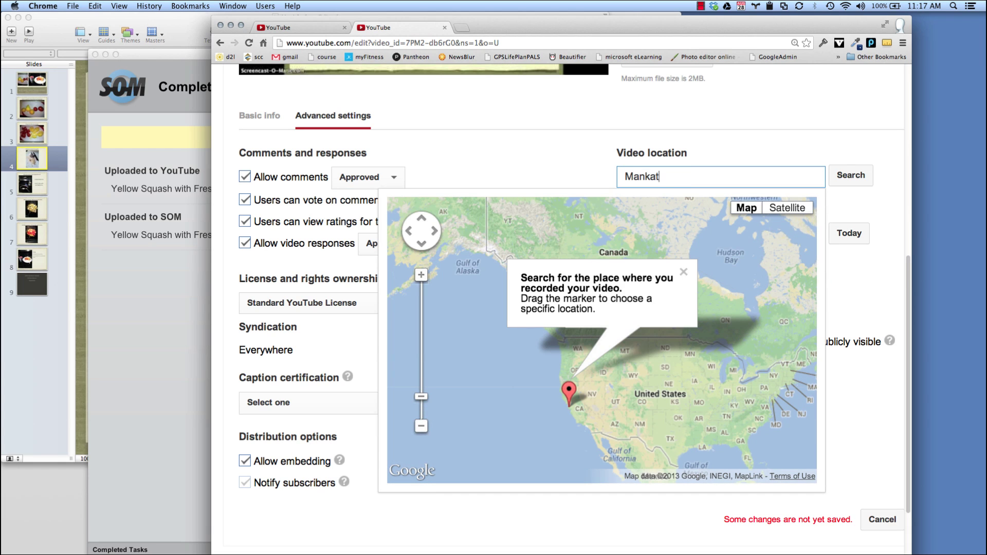
type("o, mn")
left_click(843, 177)
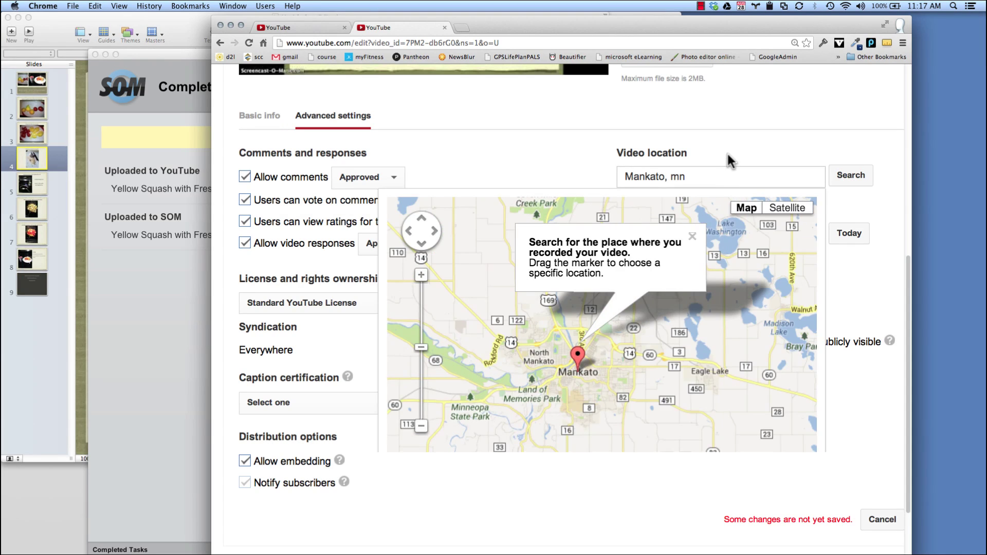
left_click(727, 173)
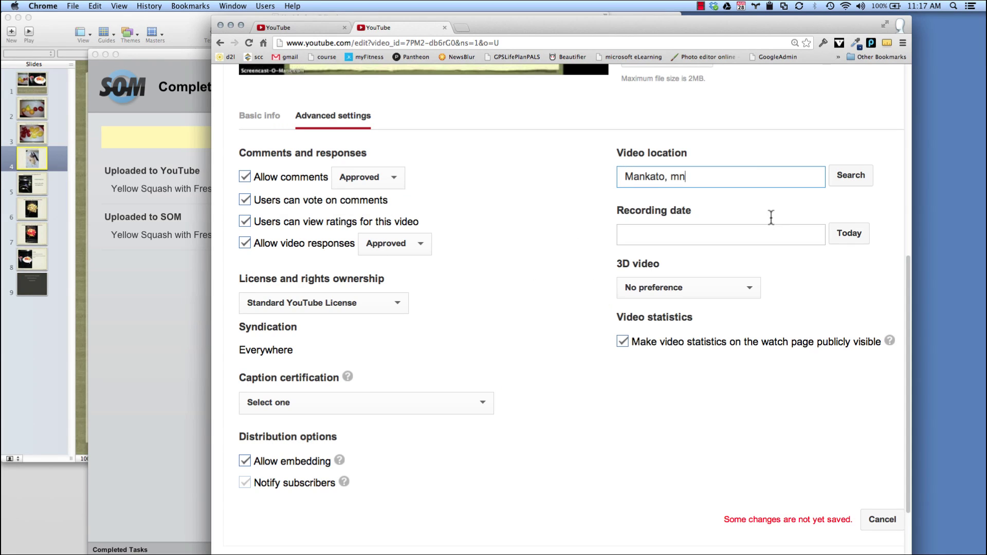
left_click(849, 234)
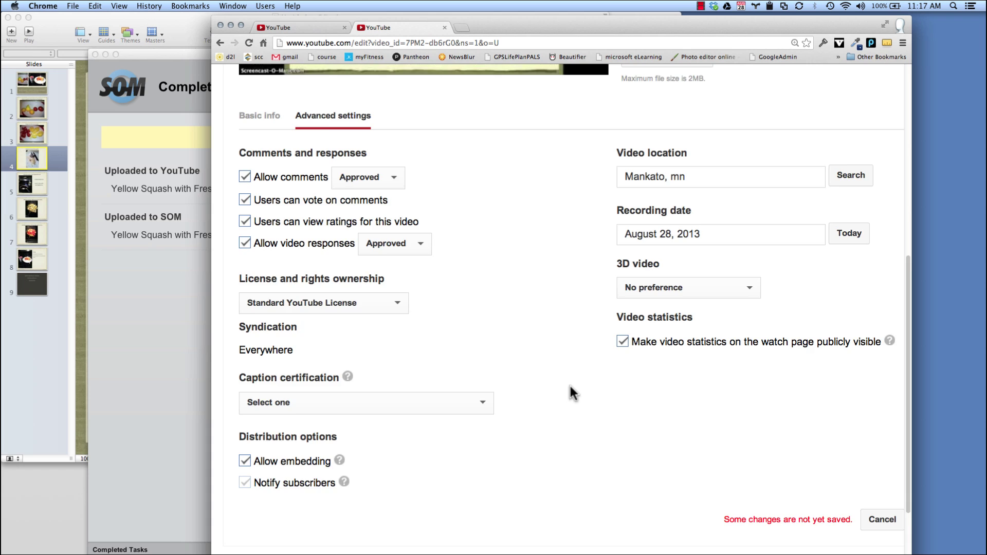
Save the changes made to the video's advanced settings.
scroll(570, 387, "down", 5)
scroll(746, 322, "up", 15)
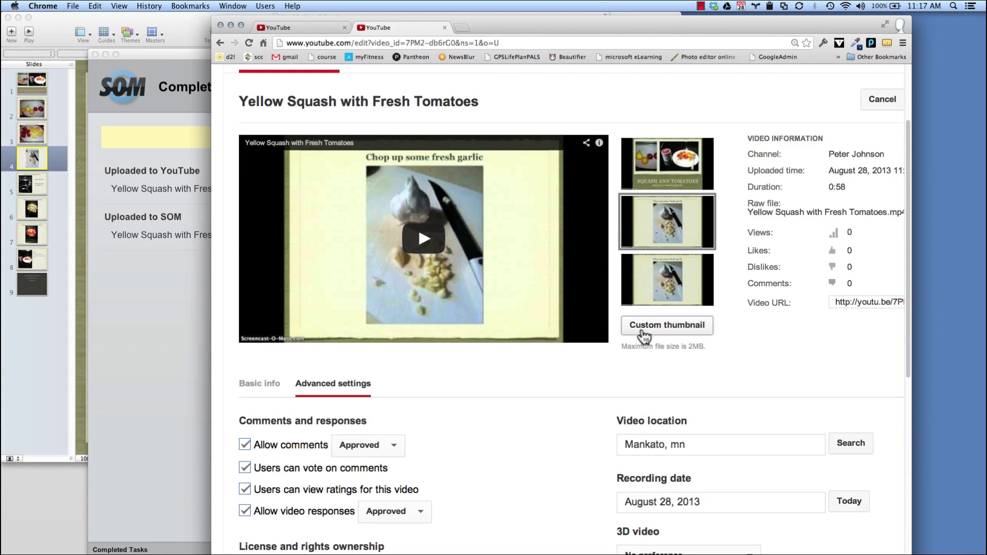
scroll(544, 364, "down", 12)
scroll(542, 360, "down", 4)
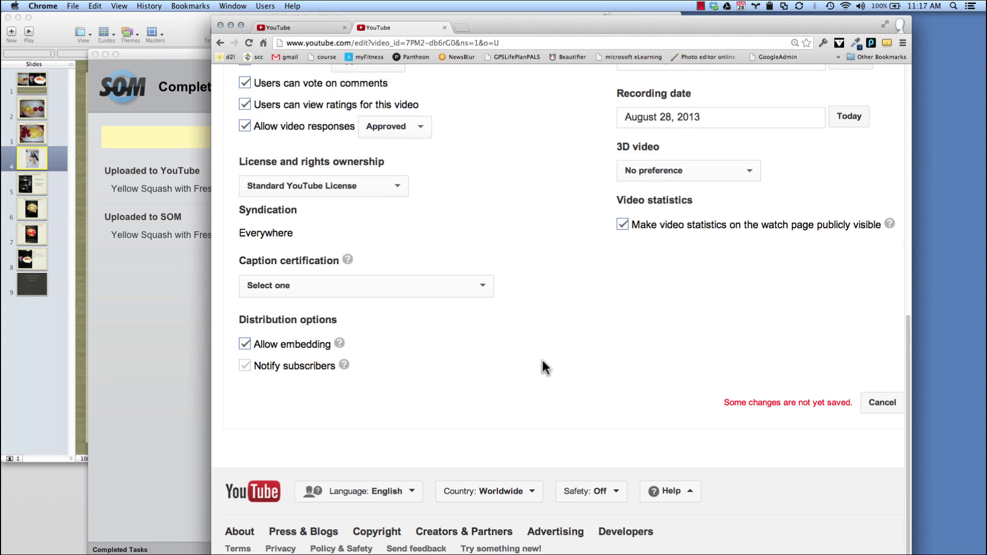
scroll(827, 369, "right", 9)
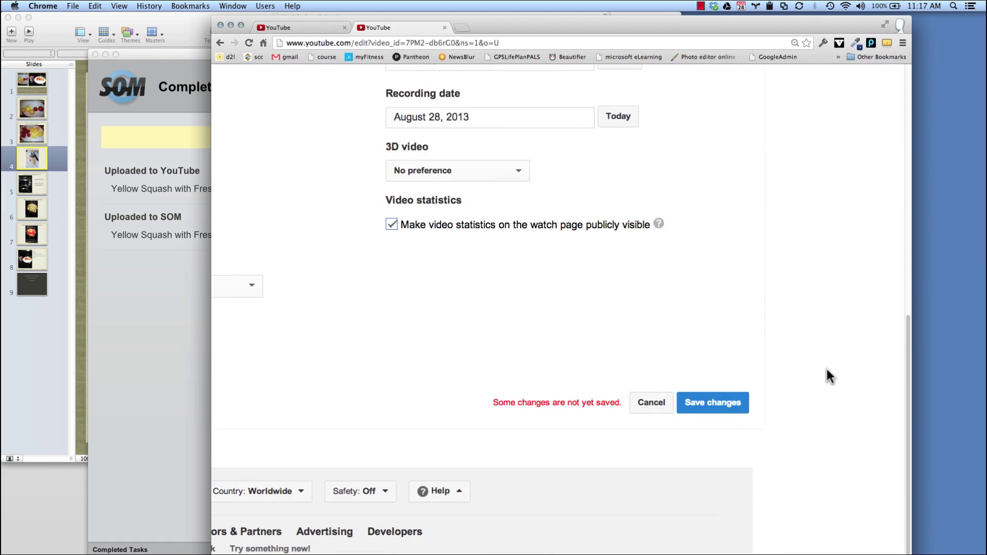
left_click(717, 401)
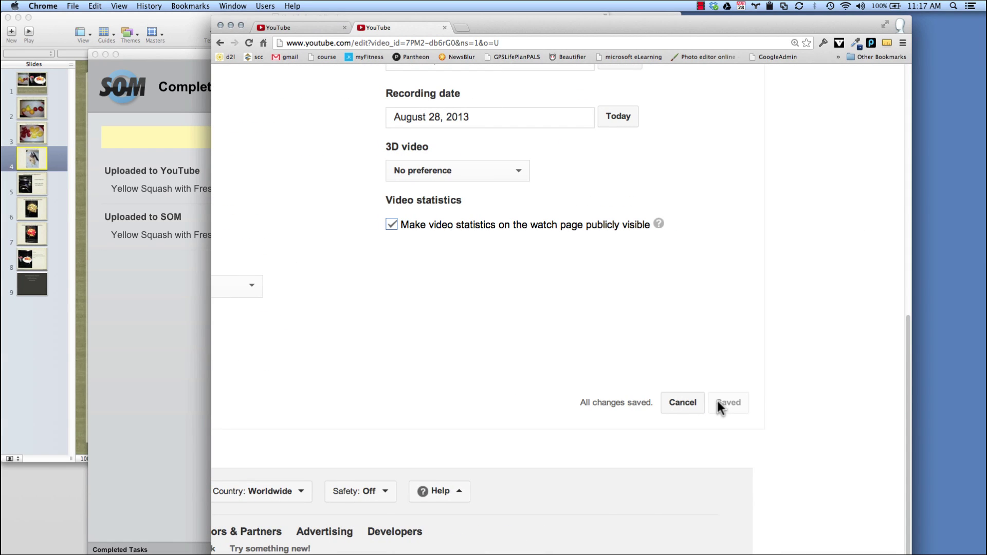
Open the video's YouTube watch page from its title and play a few seconds of it before pausing.
scroll(440, 324, "left", 2)
scroll(439, 324, "up", 15)
scroll(439, 324, "up", 5)
scroll(440, 324, "left", 3)
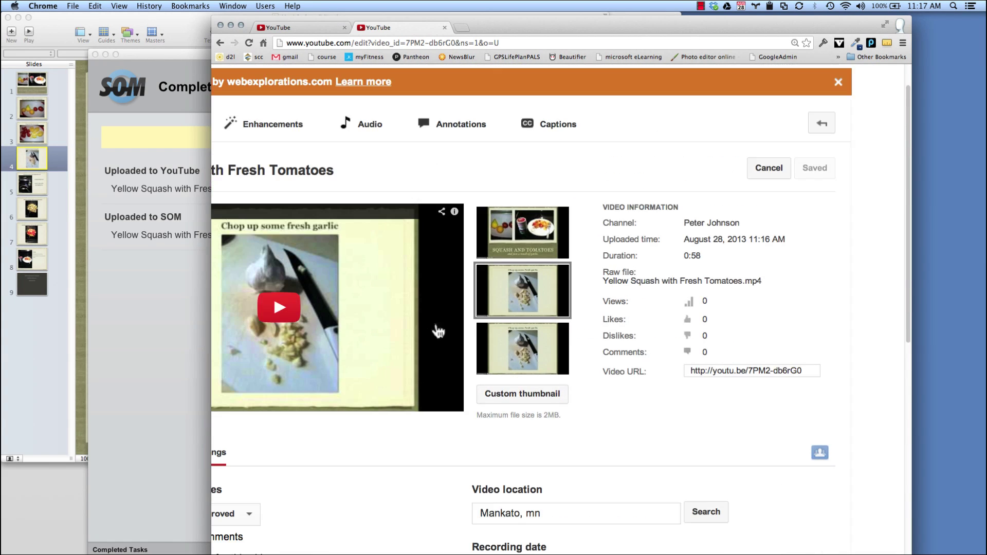
scroll(356, 211, "left", 5)
scroll(356, 211, "right", 1)
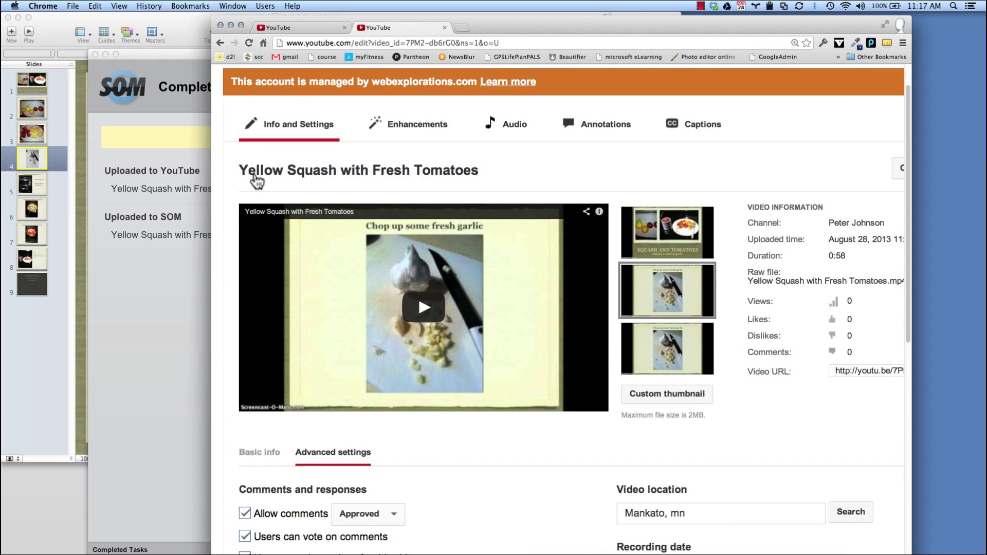
left_click(282, 172)
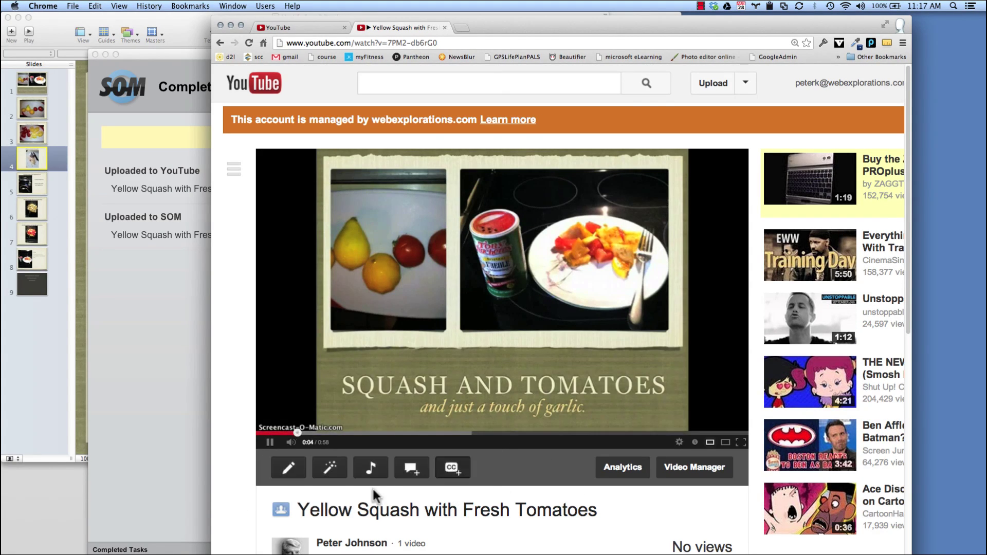
left_click(269, 443)
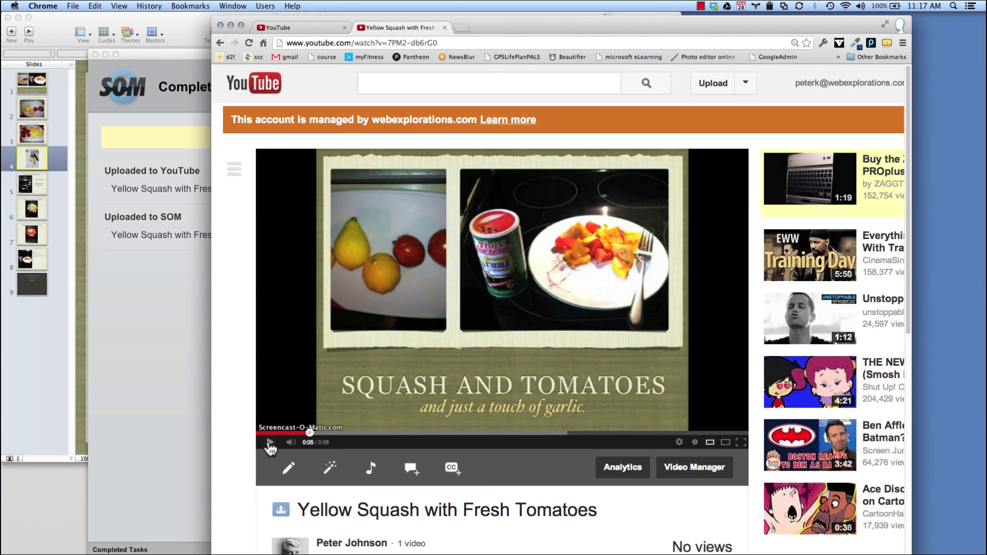
Switch back to the Screencast-O-Matic site in Firefox and open the account's list of uploads.
left_click(178, 290)
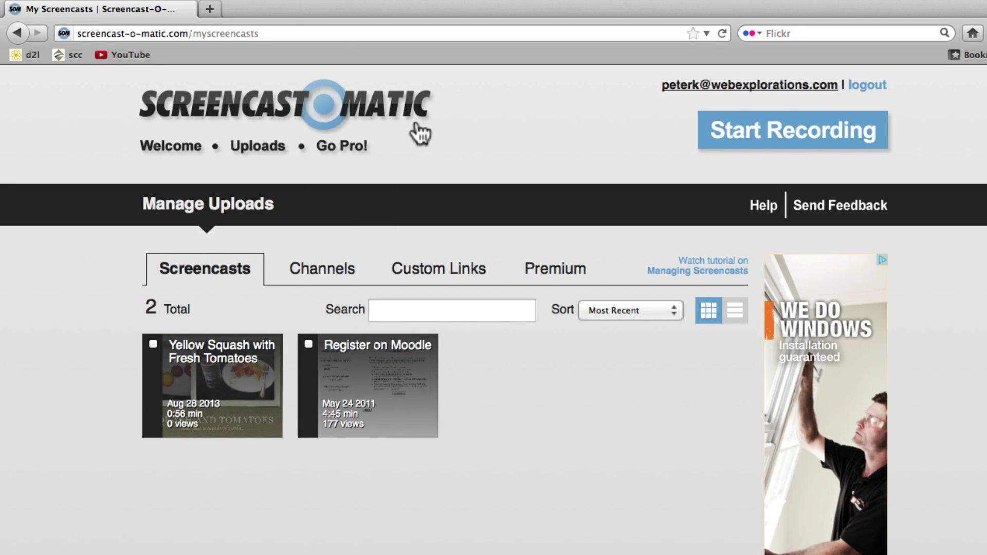
left_click(263, 149)
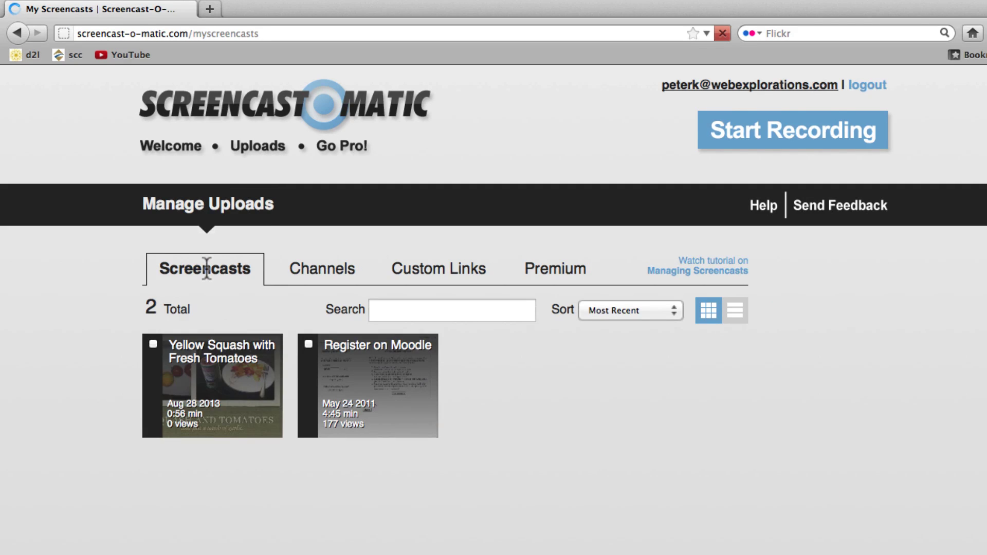